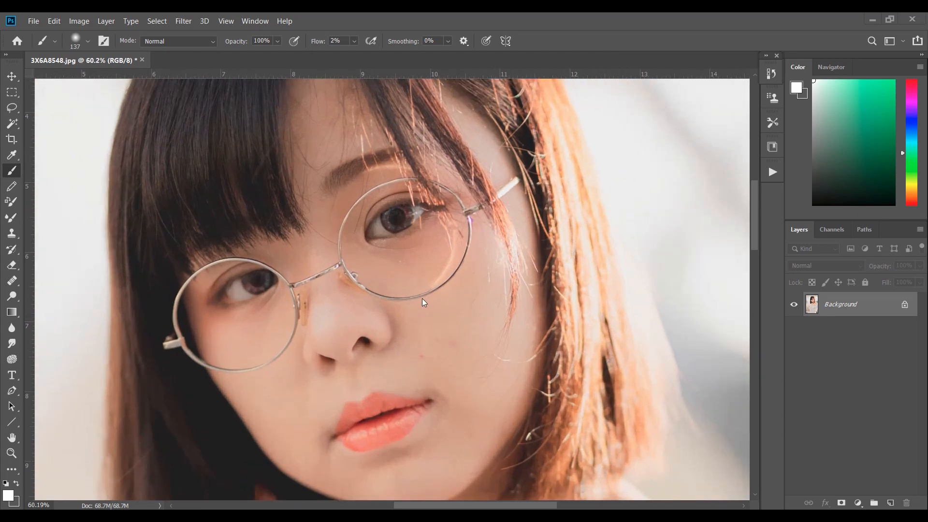
Step: Create a new empty layer above the Background and name it Heal Layer
scroll(423, 294, down, 2)
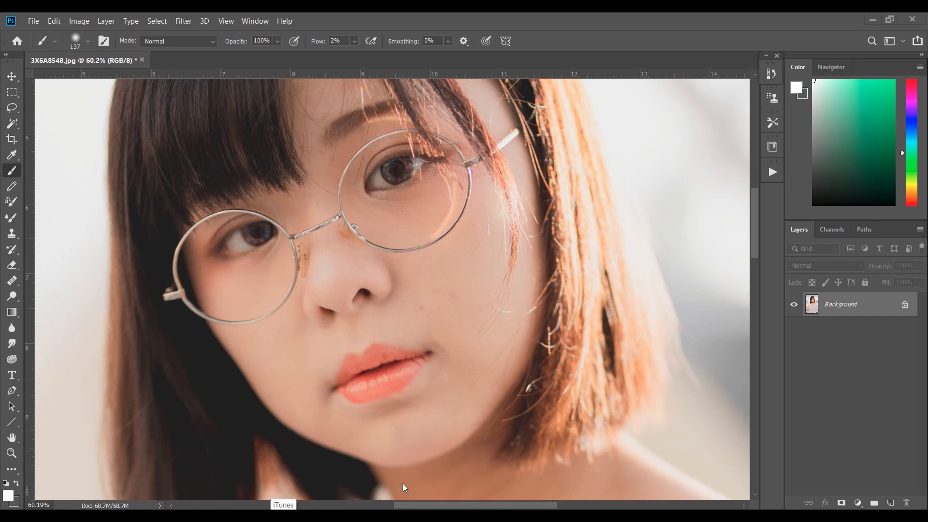
scroll(455, 471, up, 1)
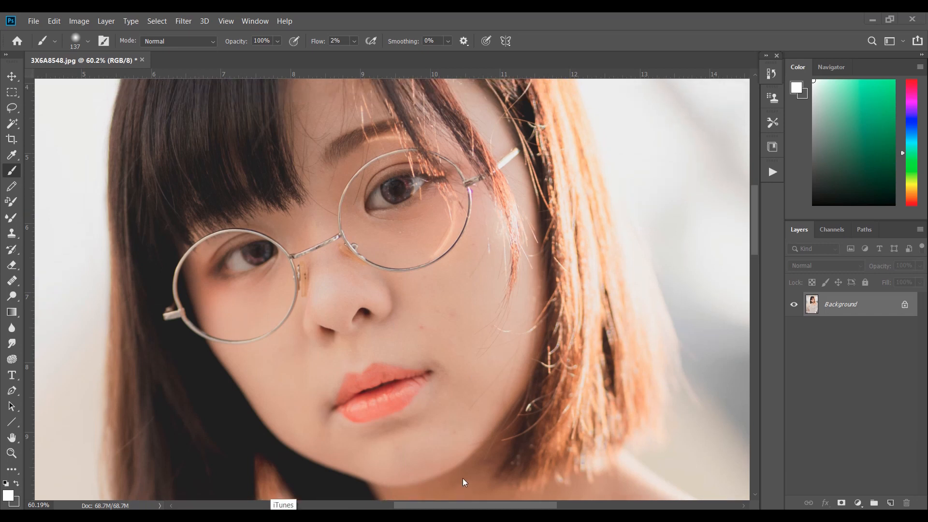
scroll(462, 475, up, 1)
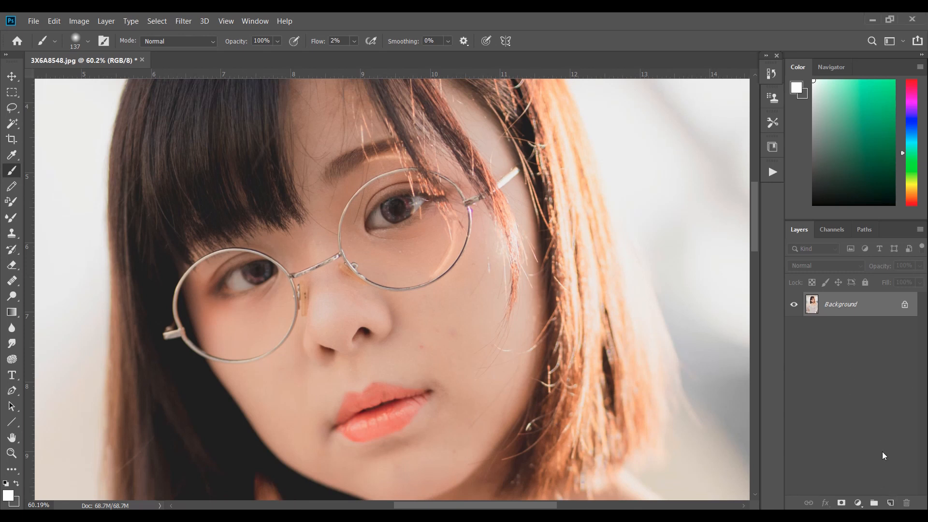
click(889, 502)
double_click(834, 304)
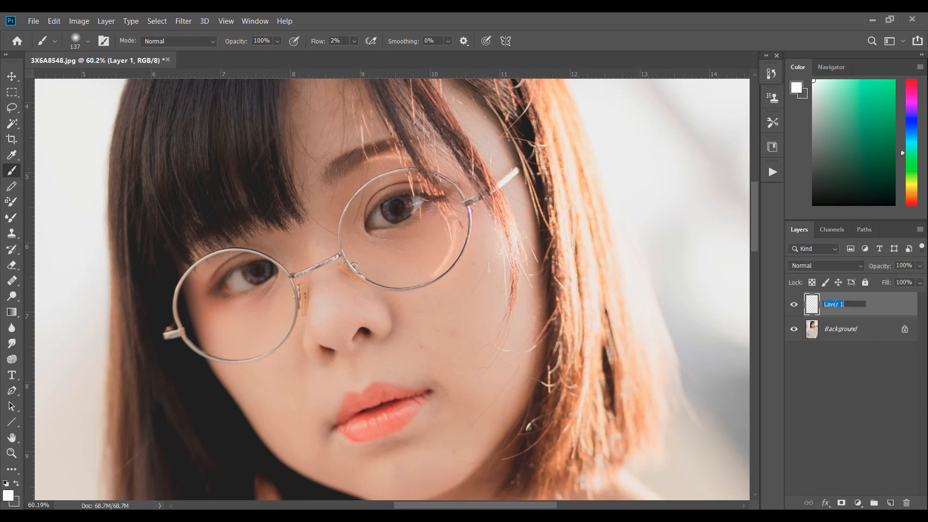
text(Heal Layer)
key(Return)
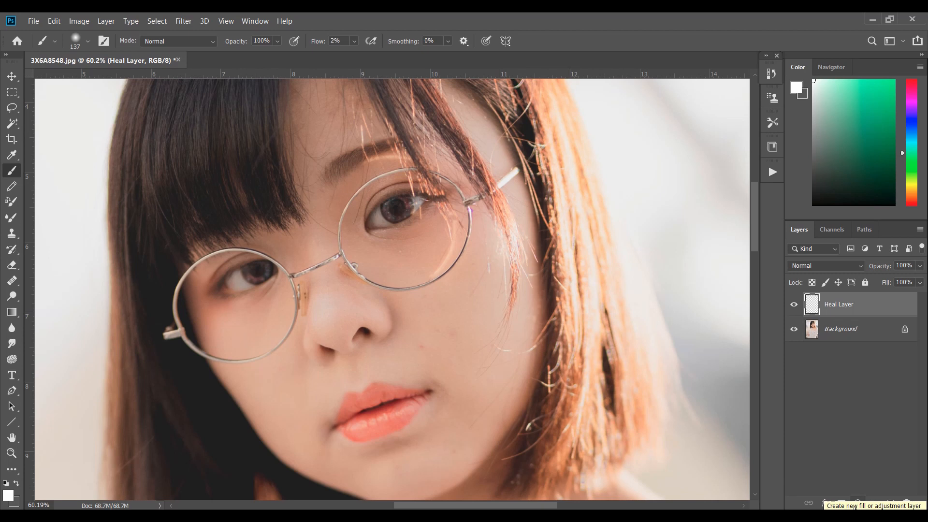
Step: Add a Curves adjustment layer above Heal Layer and pull its RGB curve down to darken the portrait
click(854, 503)
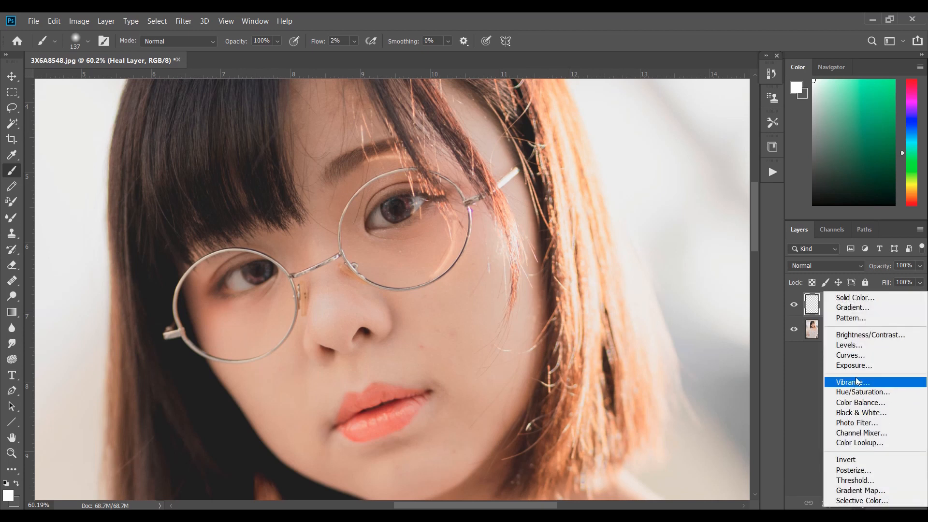
click(863, 357)
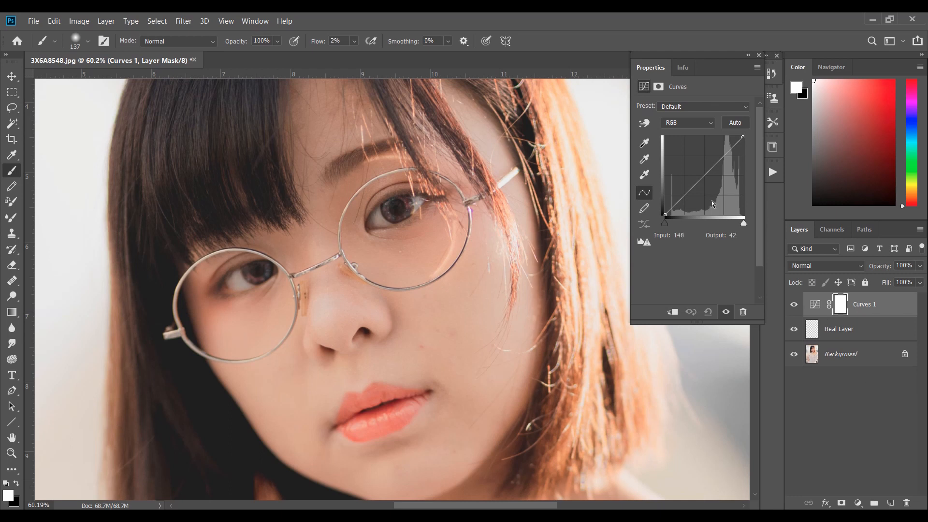
drag(714, 166, 714, 185)
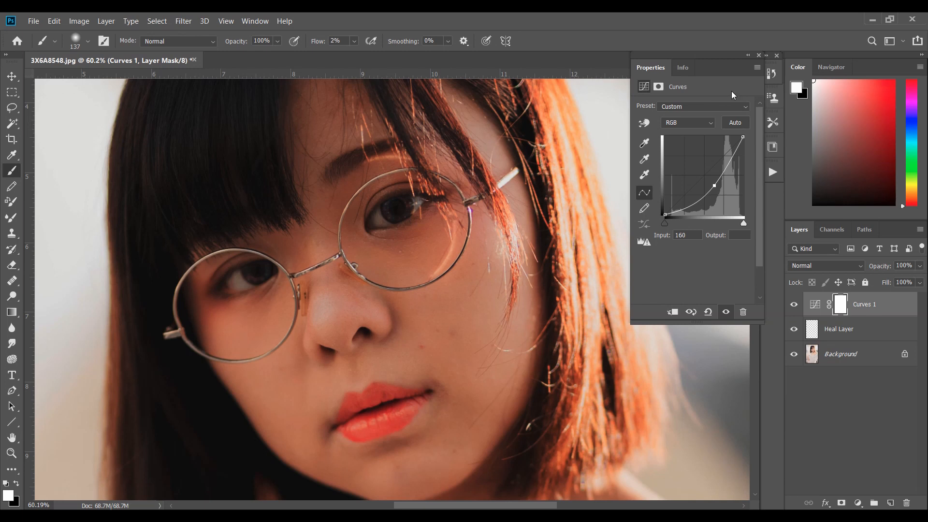
click(759, 56)
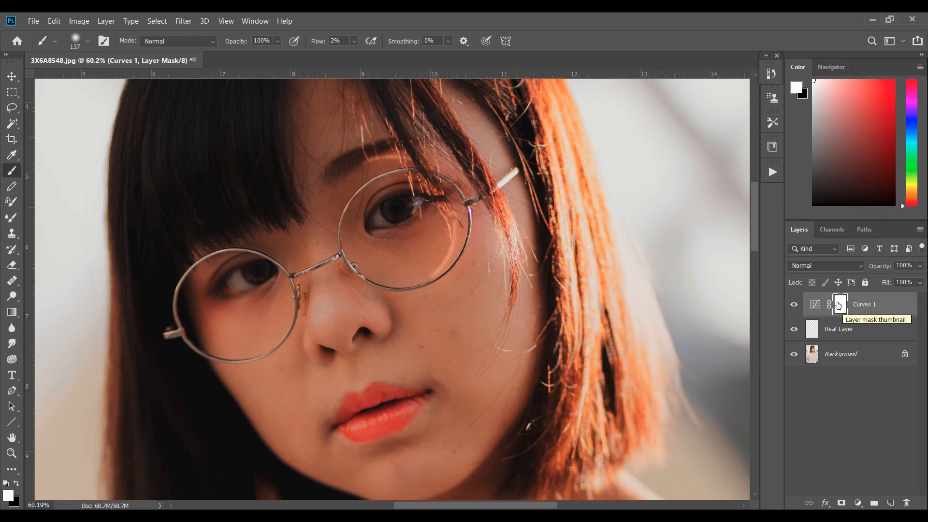
Step: Invert the darkening Curves layer's mask to black and rename the layer Burn
drag(838, 305, 839, 304)
key(ctrl+i)
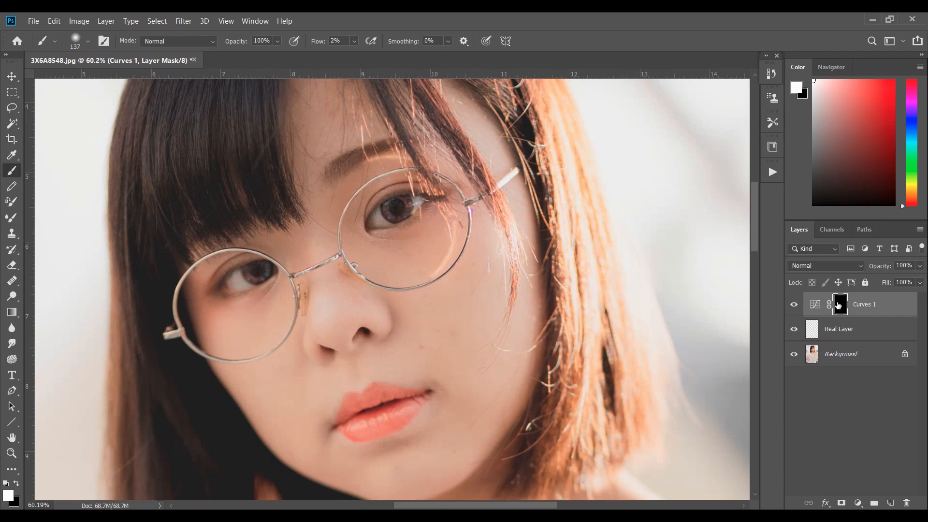
double_click(864, 305)
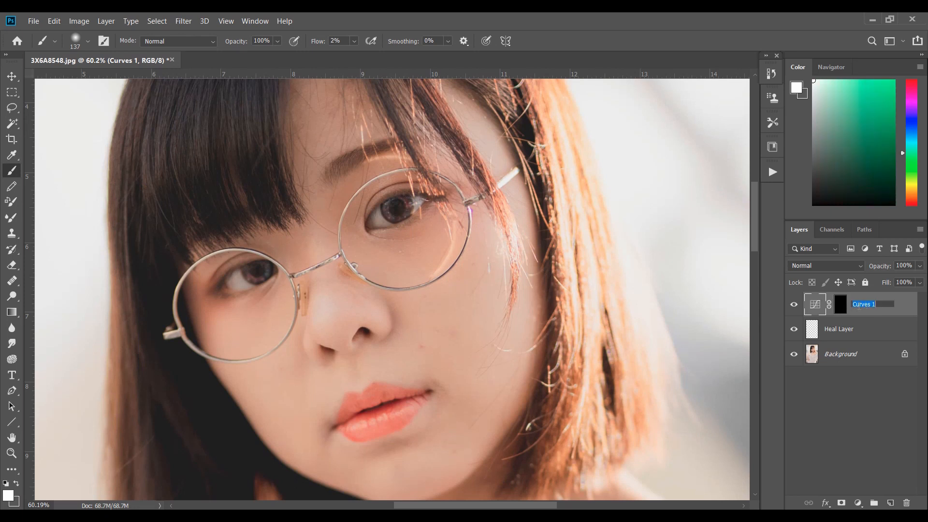
text(Burn)
key(Return)
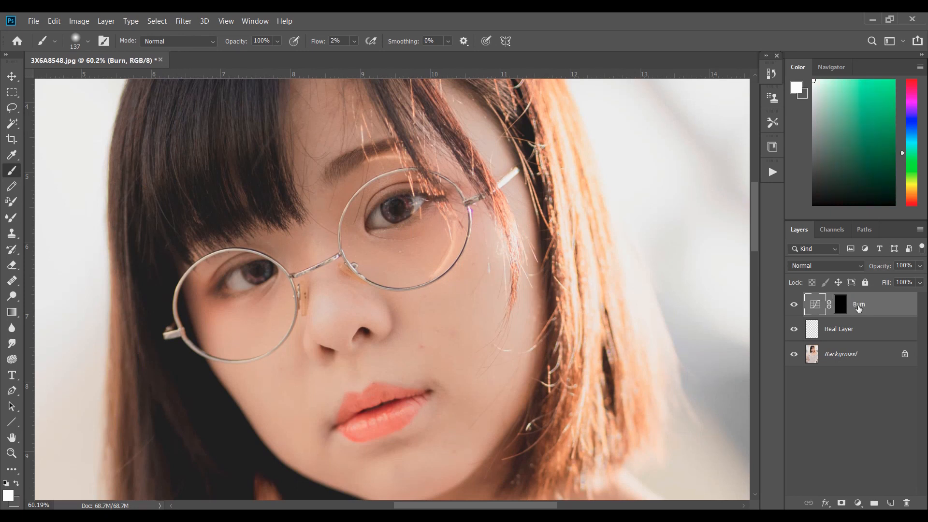
Step: Add another Curves adjustment layer above Burn and raise its RGB curve at the midtones to brighten the portrait
click(857, 503)
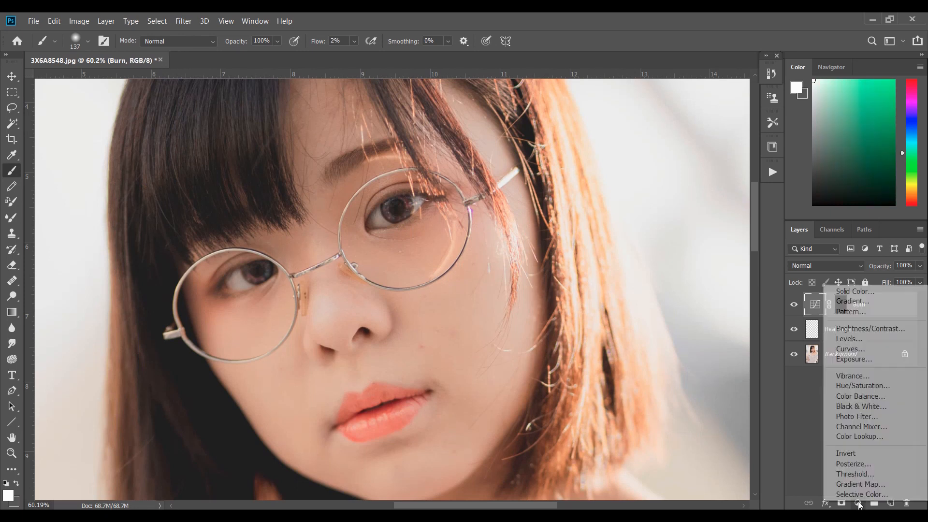
click(850, 348)
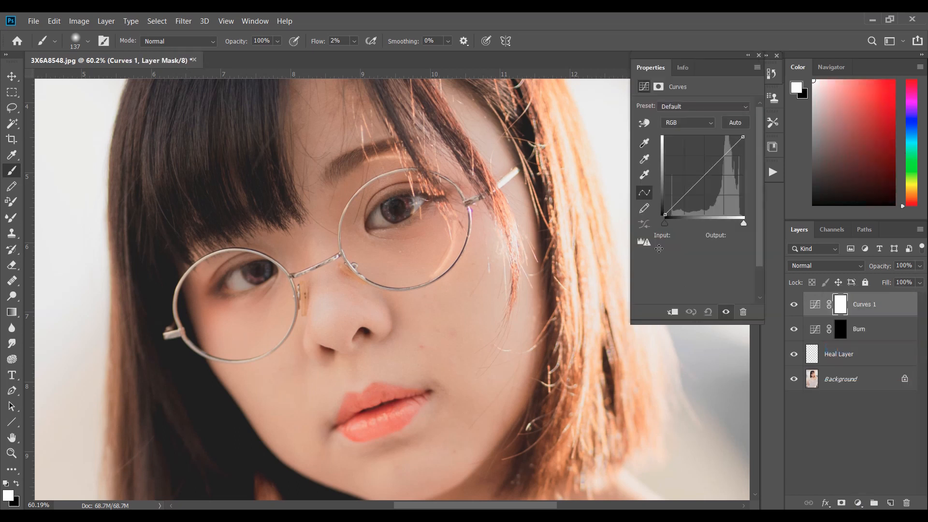
drag(693, 187, 692, 166)
click(759, 56)
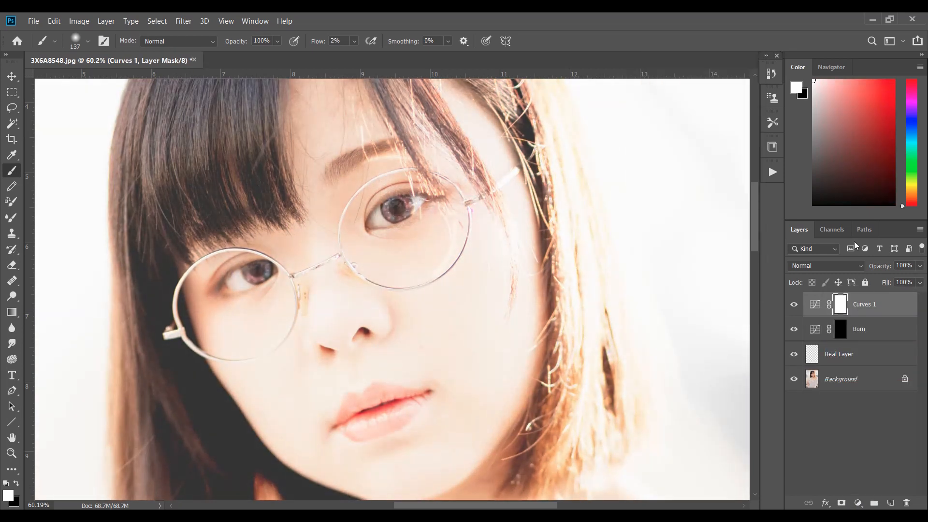
Step: Rename the brightening Curves layer Dodge and invert its mask to black
double_click(865, 303)
text(Dodge)
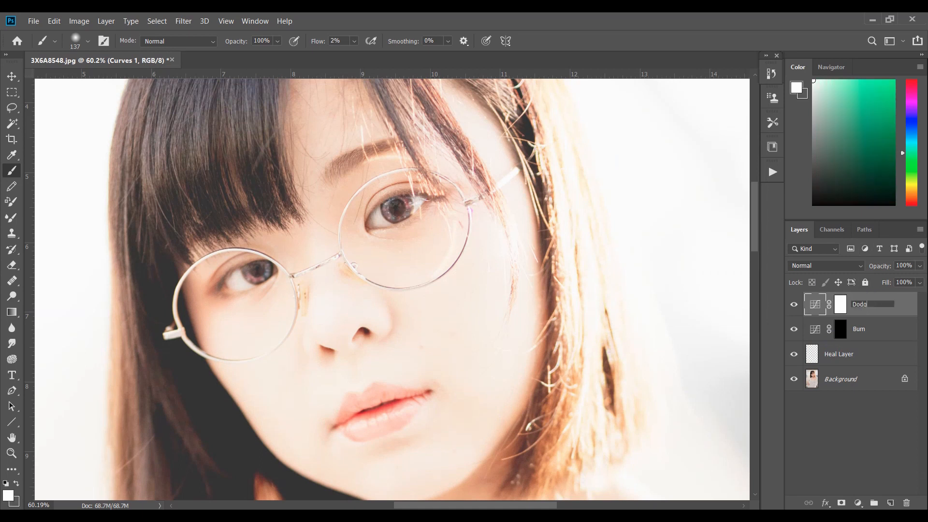
key(Return)
click(844, 310)
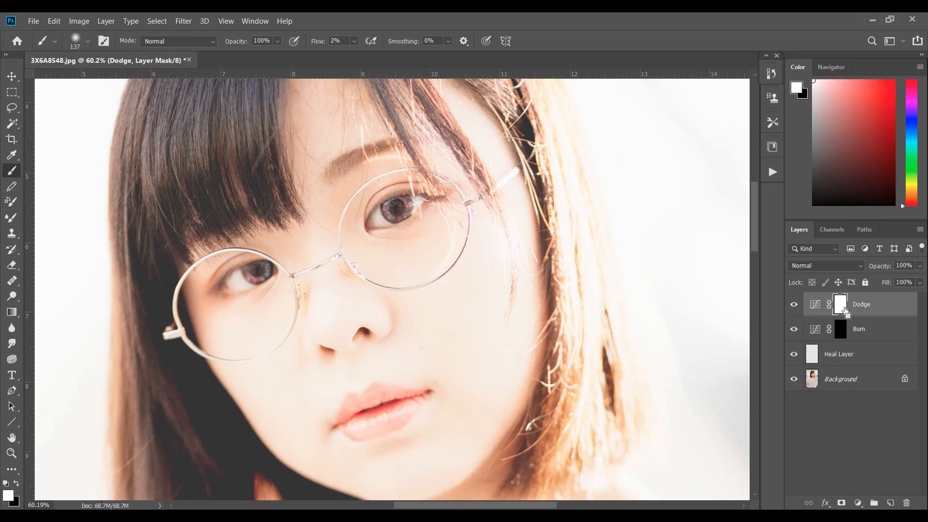
key(ctrl+i)
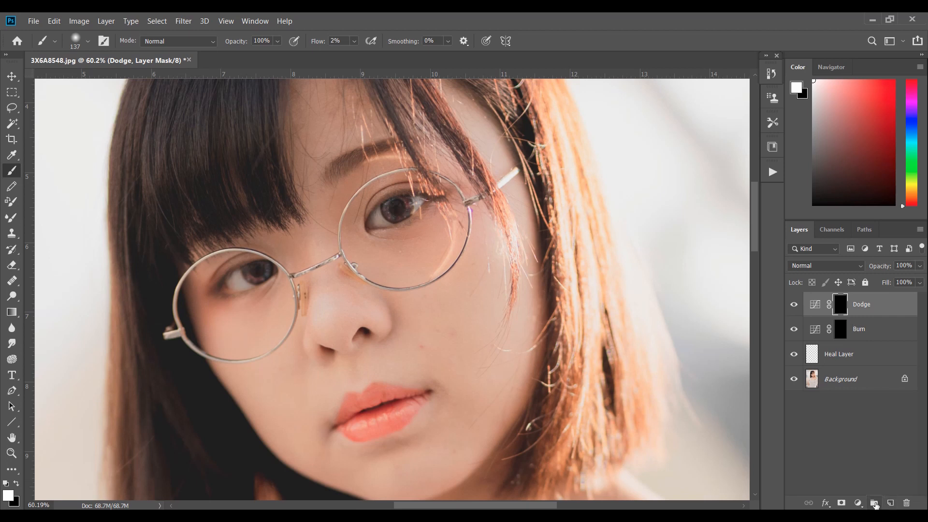
Step: Add a Black & White adjustment layer on top with Reds at -112 and rename it Assist
click(858, 503)
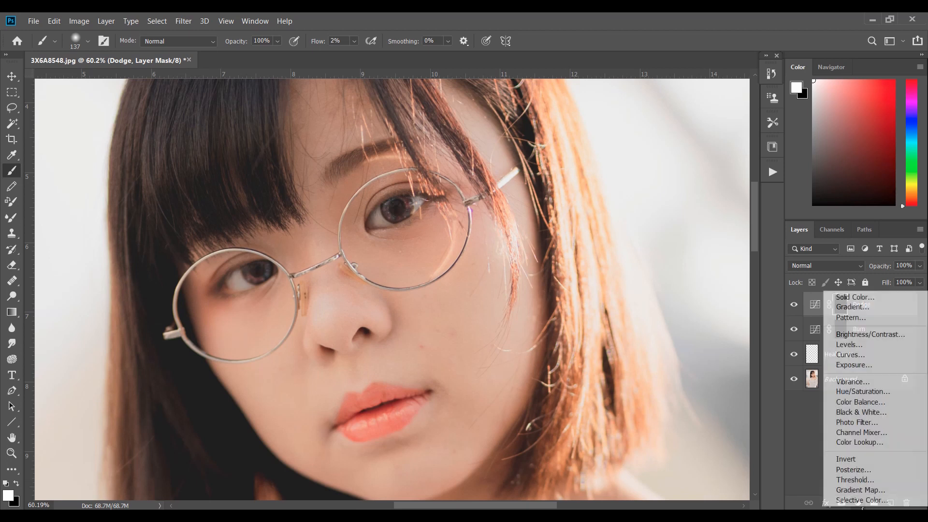
click(890, 414)
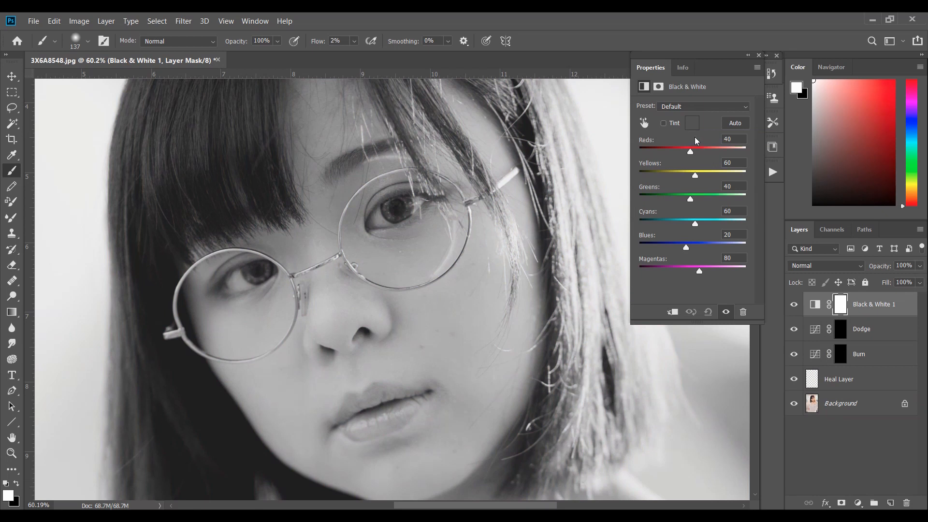
drag(692, 152, 658, 157)
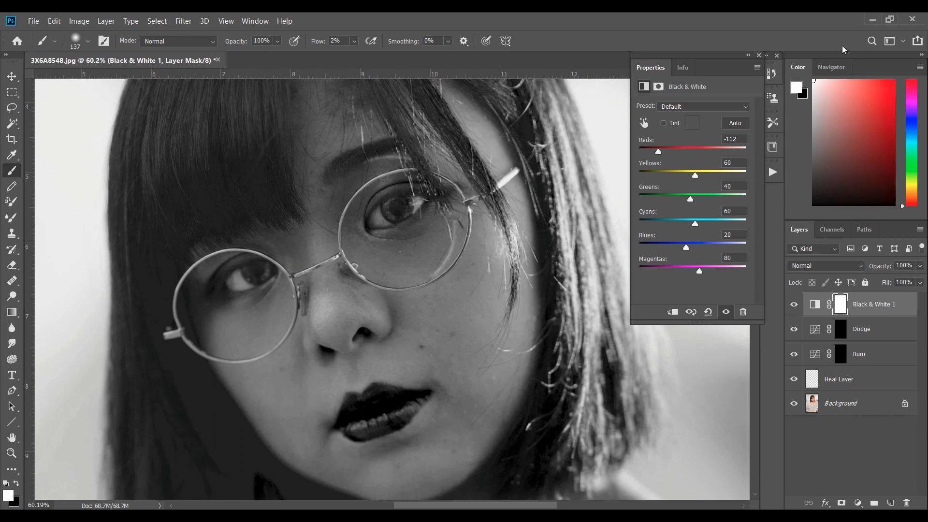
click(758, 56)
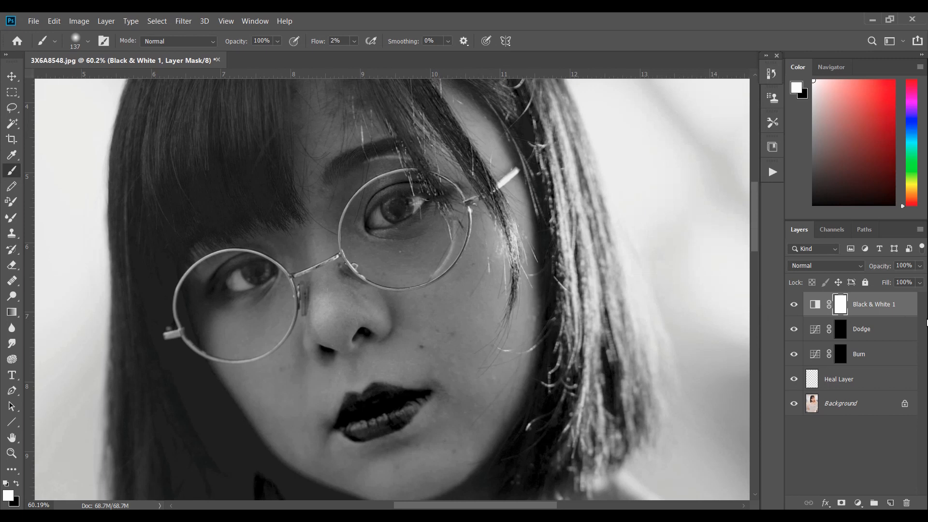
double_click(874, 304)
text(Assist)
key(Return)
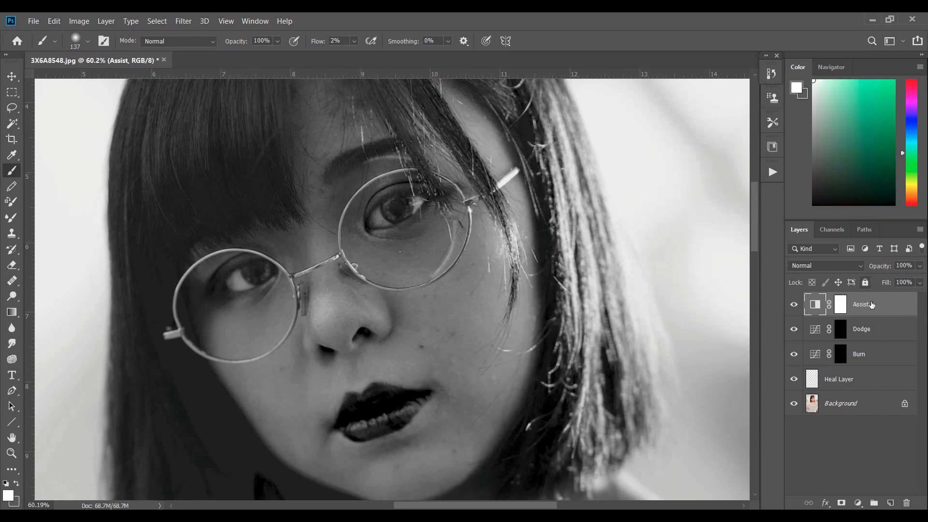
Step: Group the layers from Assist down to Heal Layer and name the group Fix Goup
shift+click(865, 379)
mouse_move(864, 379)
mouse_down()
mouse_move(883, 478)
mouse_move(873, 502)
mouse_up()
text(F)
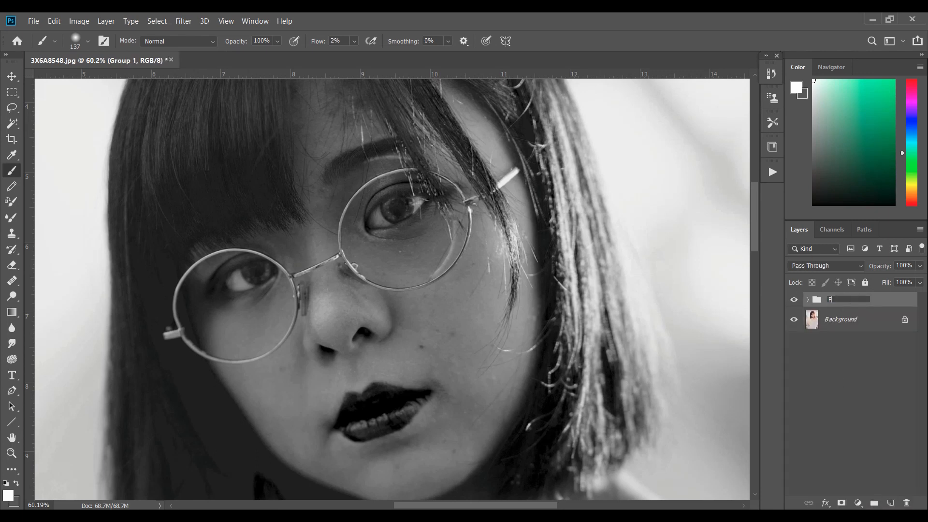
text(ix Goup)
key(Return)
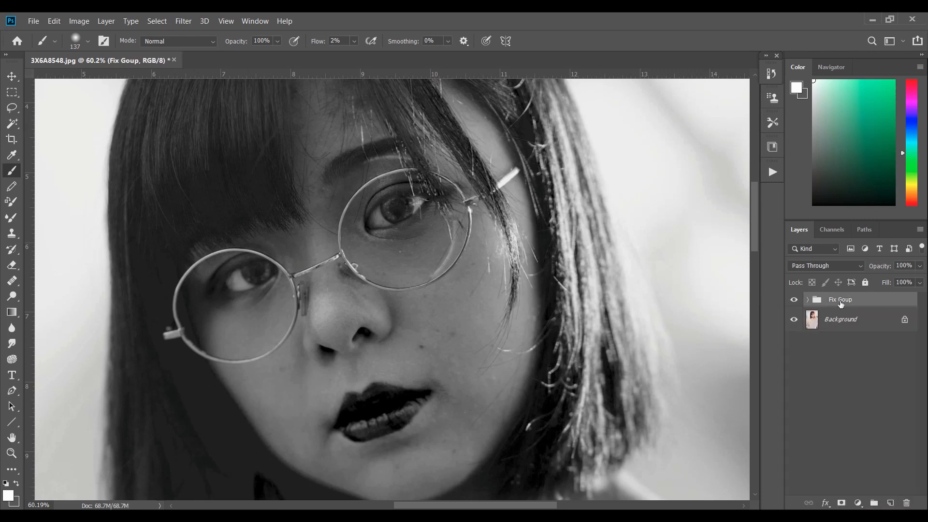
Step: On Heal Layer inside the expanded group, use the Healing Brush with sampled clean skin to remove blemishes on the chin
click(807, 299)
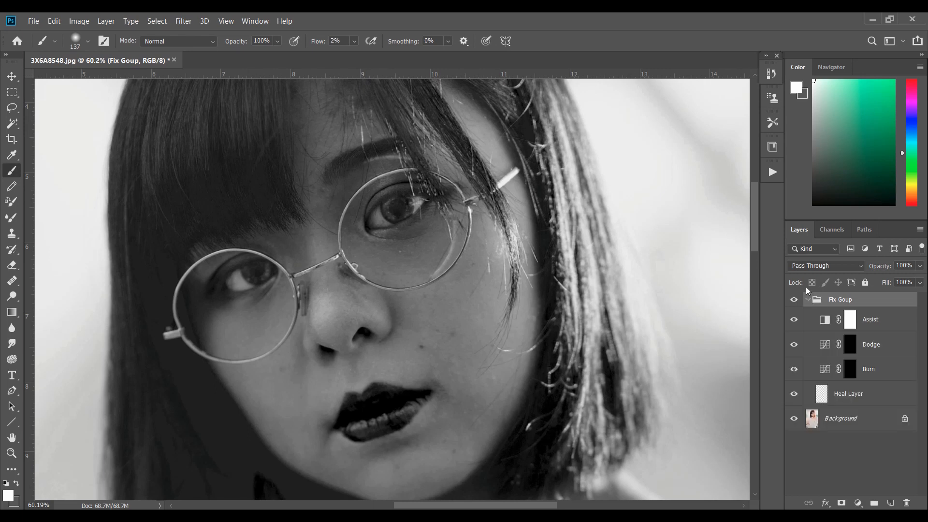
click(846, 399)
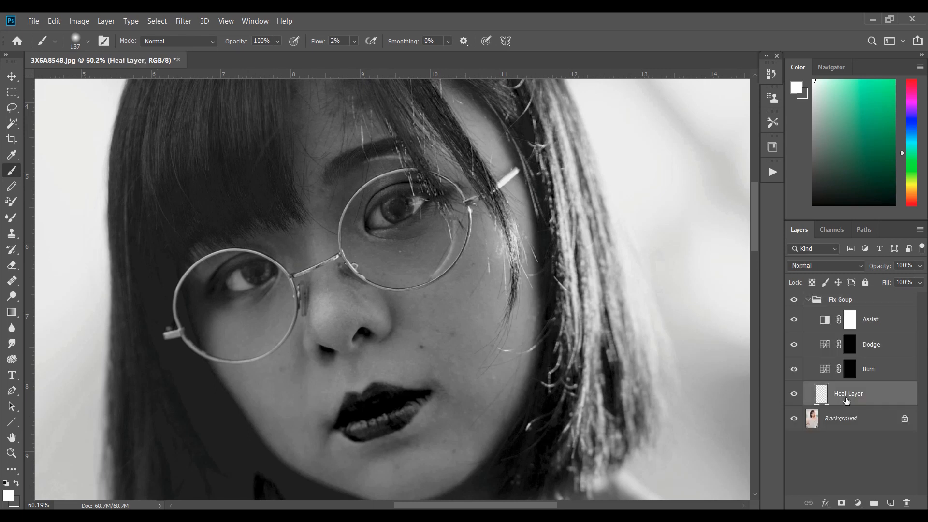
scroll(119, 437, down, 1)
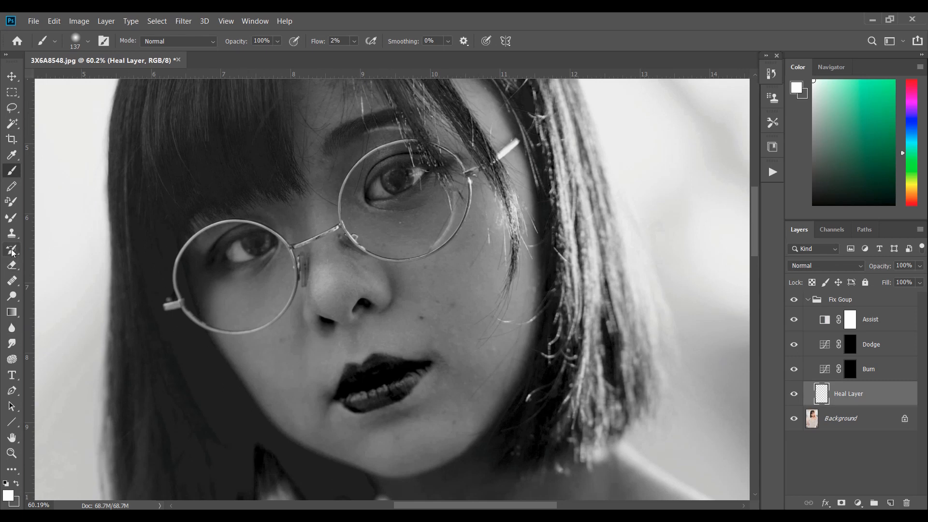
click(12, 280)
scroll(482, 383, up, 5)
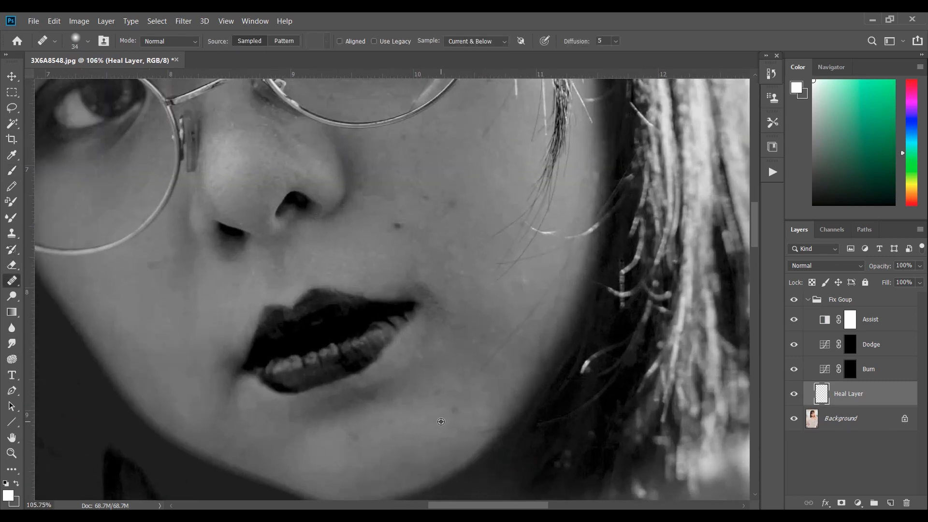
alt+click(440, 421)
click(456, 409)
alt+click(393, 439)
drag(352, 443, 354, 435)
Step: Enlarge the Healing Brush to 46 and heal the dark spots on the cheek beside the nose and below the glasses
alt+right_click(396, 440)
scroll(430, 345, up, 2)
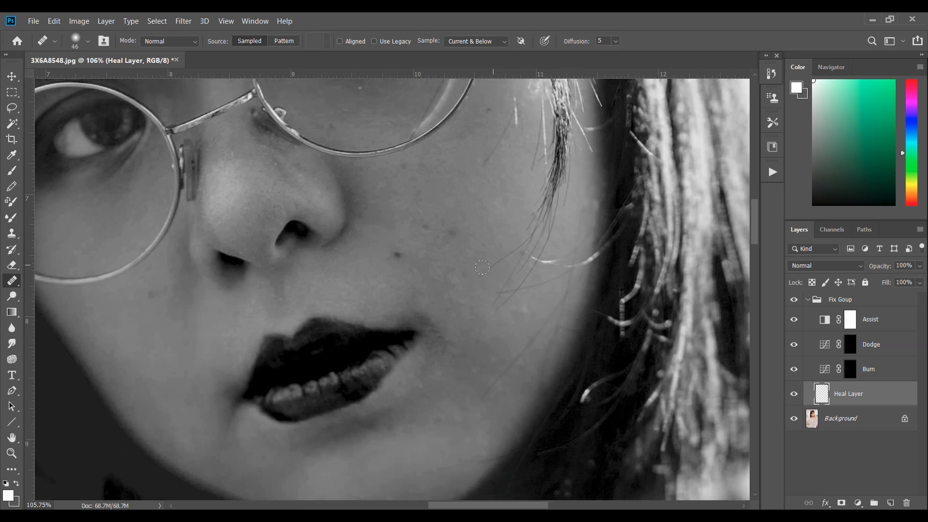
scroll(475, 263, up, 2)
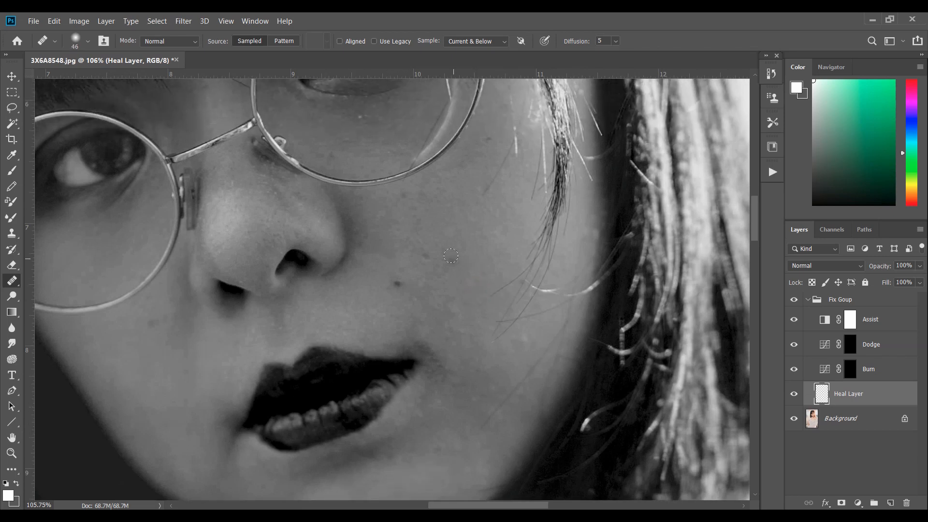
click(396, 284)
click(410, 211)
click(460, 185)
Step: Heal the small spots on the skin below the eye, inside the lens on the hair-strand side of the face
drag(451, 506, 438, 506)
scroll(410, 434, up, 4)
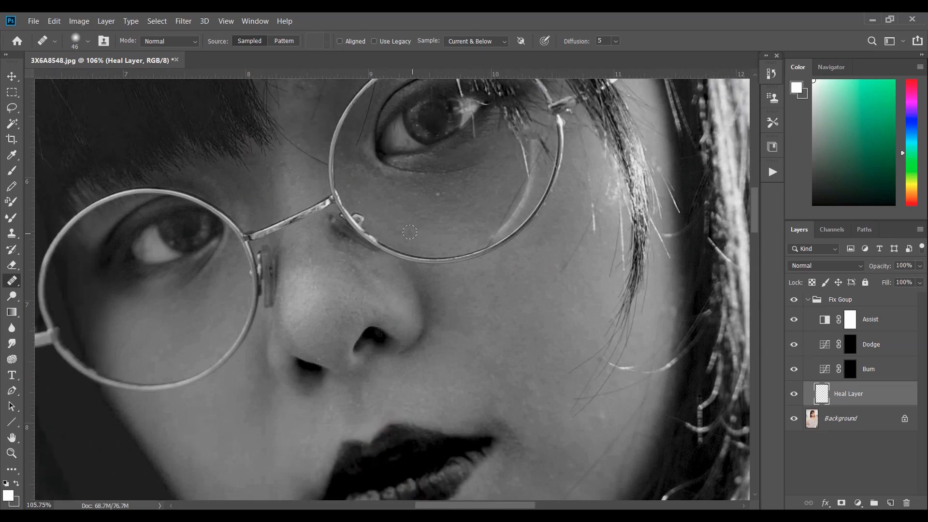
click(415, 209)
click(482, 213)
click(440, 211)
click(446, 210)
alt+click(484, 193)
click(494, 177)
Step: Heal the remaining spots on the cheek beside the mouth and the reflection streak along the lens edge near the hair strands
scroll(484, 336, down, 5)
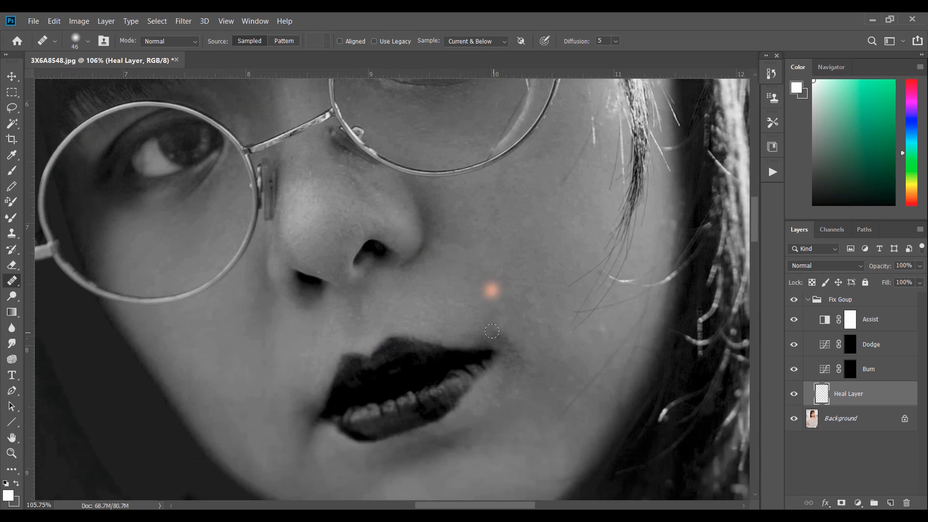
scroll(498, 326, down, 3)
scroll(517, 270, down, 1)
scroll(528, 243, up, 5)
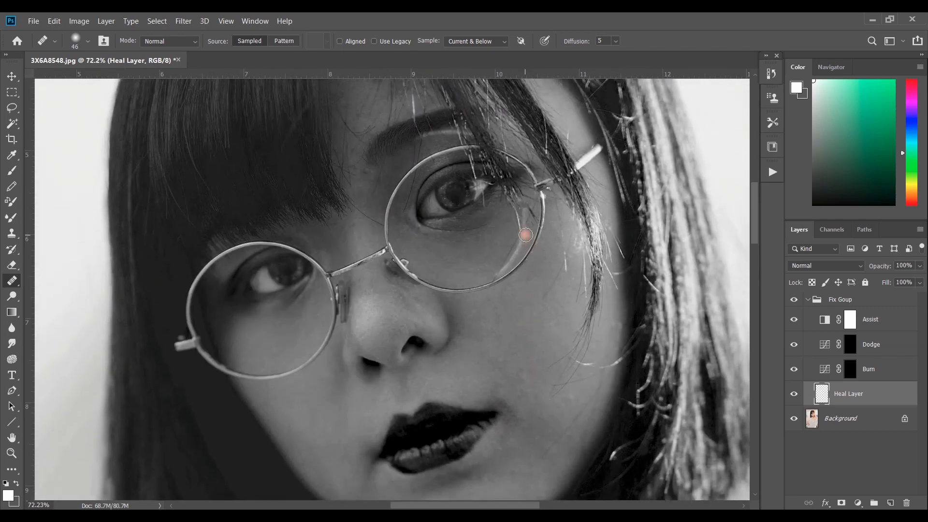
drag(525, 235, 533, 240)
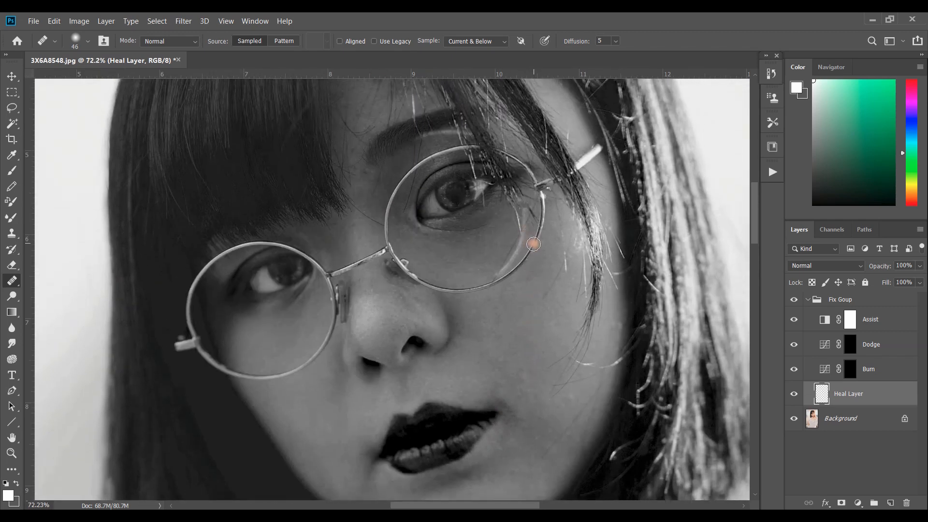
Step: On the Dodge layer mask, use a white Brush at 2% flow and size 137 to lighten dark patches under the eye nearest the hair strands
click(863, 346)
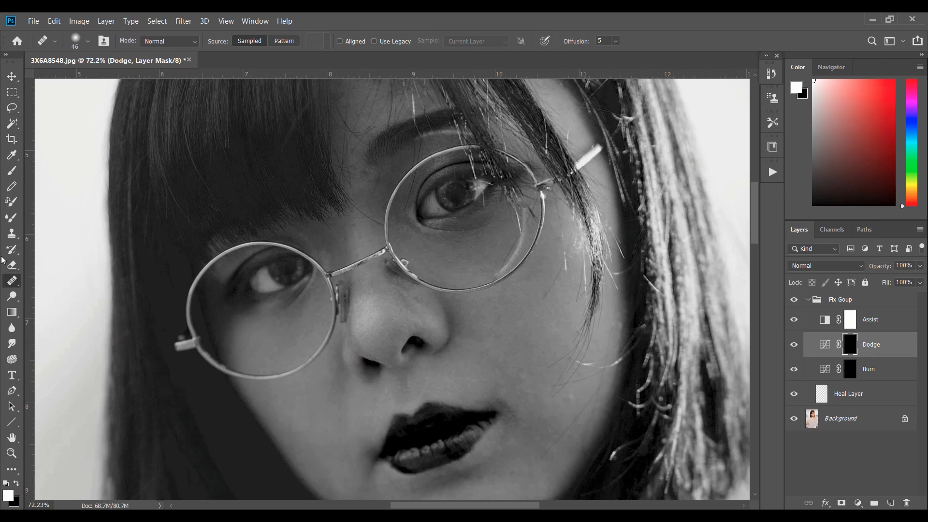
click(12, 171)
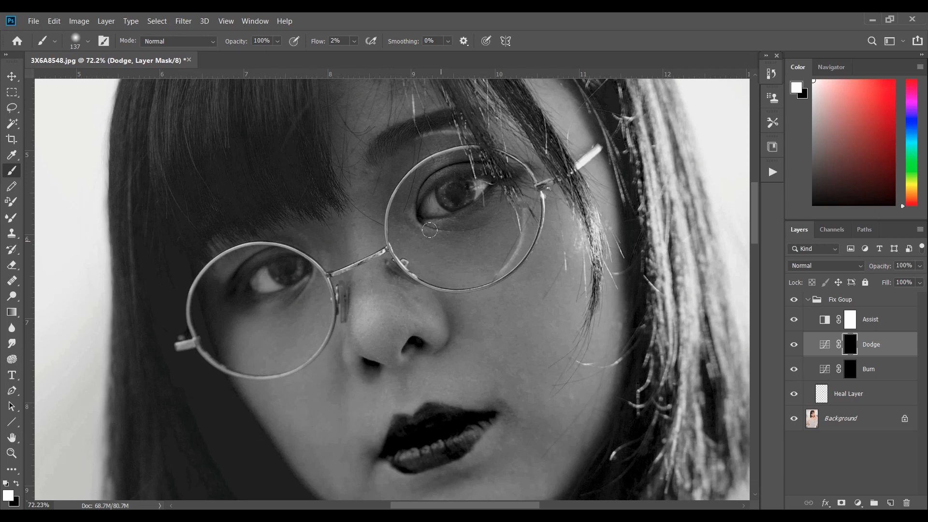
scroll(429, 230, up, 3)
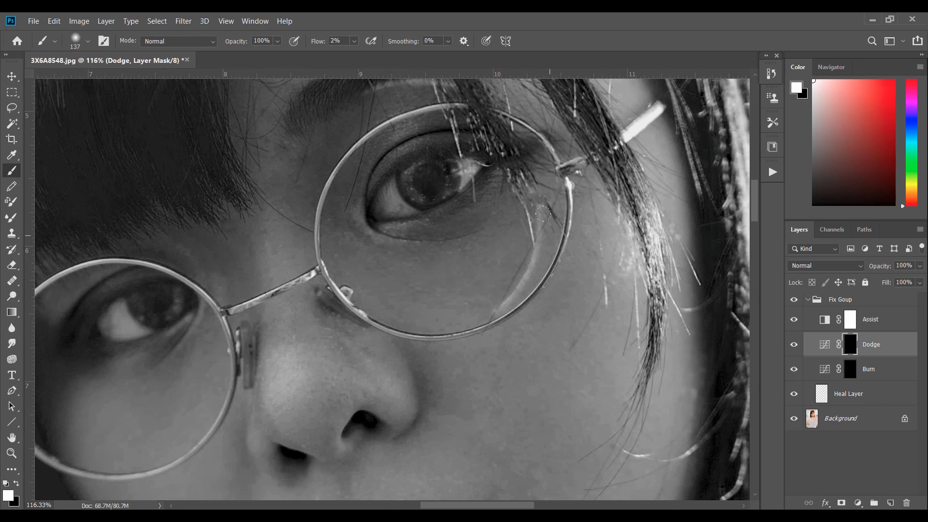
scroll(526, 239, up, 2)
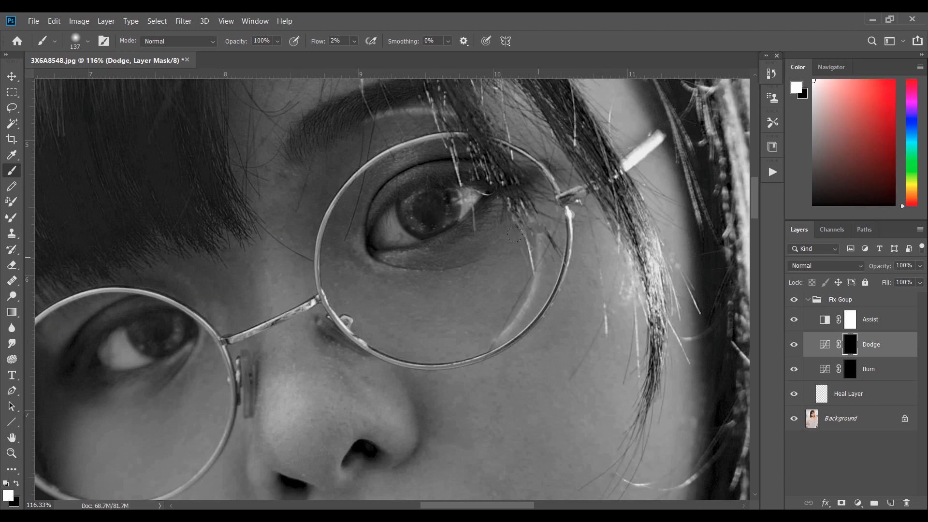
scroll(459, 295, up, 2)
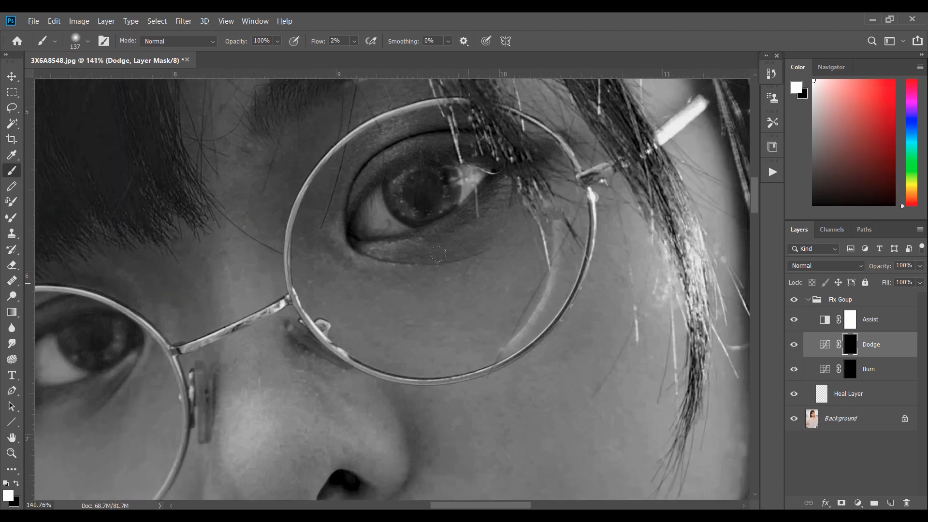
Step: Reduce the brush to 75 and dodge the smaller dark patches on the skin below that eye, inside the lens
mouse_move(467, 283)
mouse_down()
mouse_move(448, 283)
mouse_move(471, 266)
mouse_up()
scroll(473, 269, up, 4)
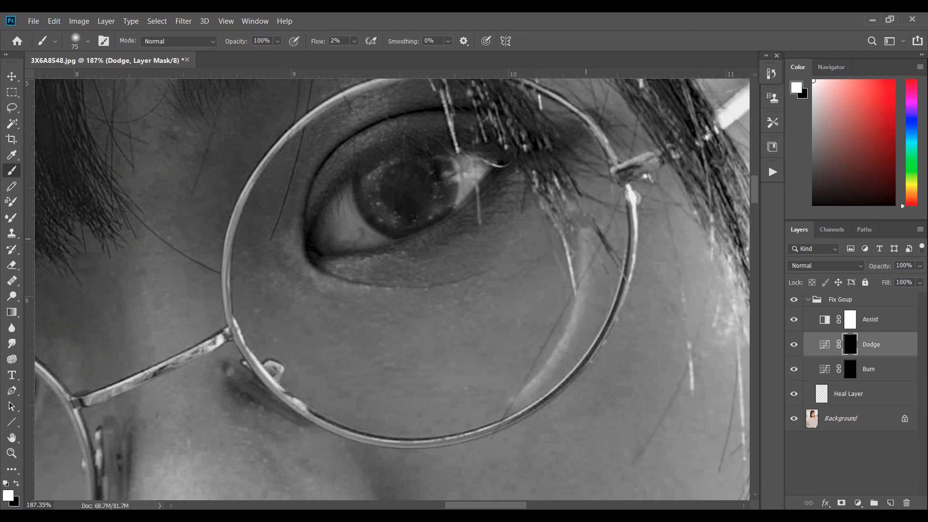
scroll(560, 229, down, 2)
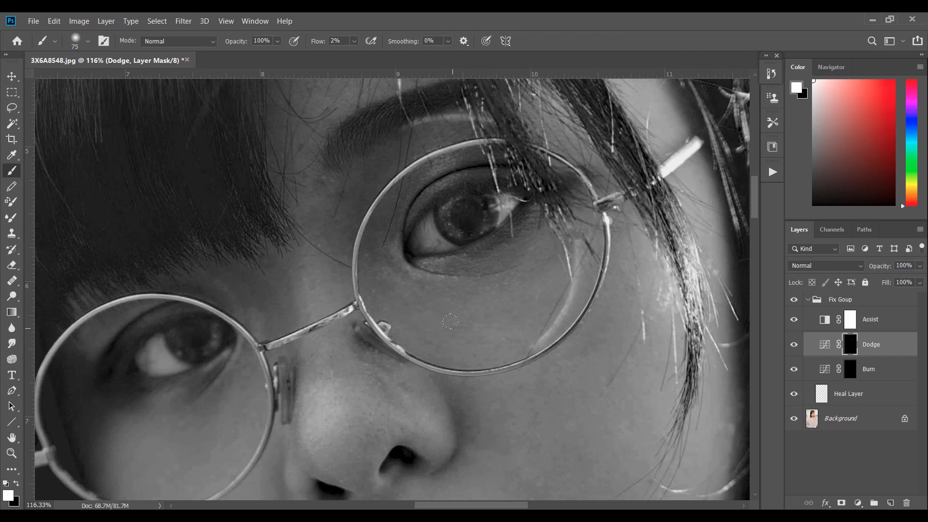
scroll(474, 369, down, 1)
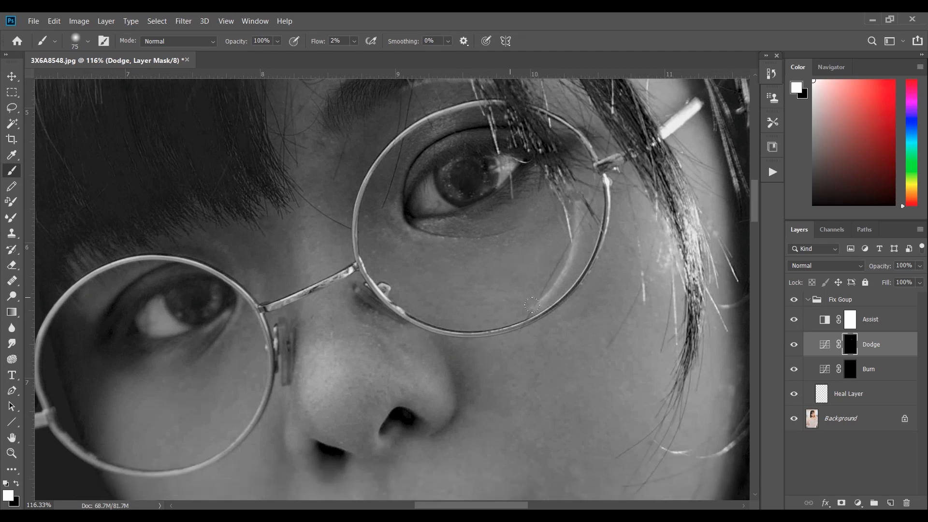
scroll(393, 445, down, 1)
scroll(501, 272, up, 1)
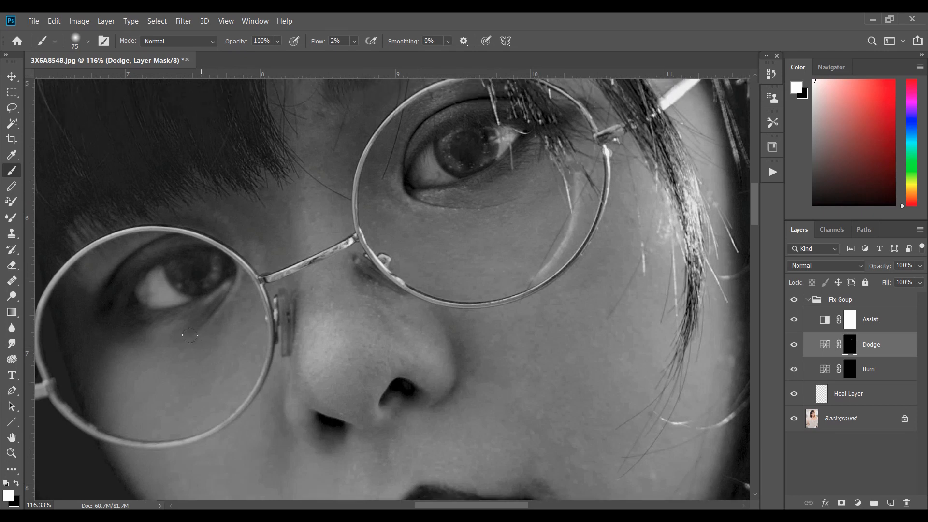
Step: Reduce the brush to 55 and dodge the under-eye creases and upper cheek inside the other lens, painting with white
alt+scroll(203, 342, up, 1)
alt+scroll(205, 334, up, 1)
alt+right_click(208, 337)
alt+drag(208, 337, 198, 337)
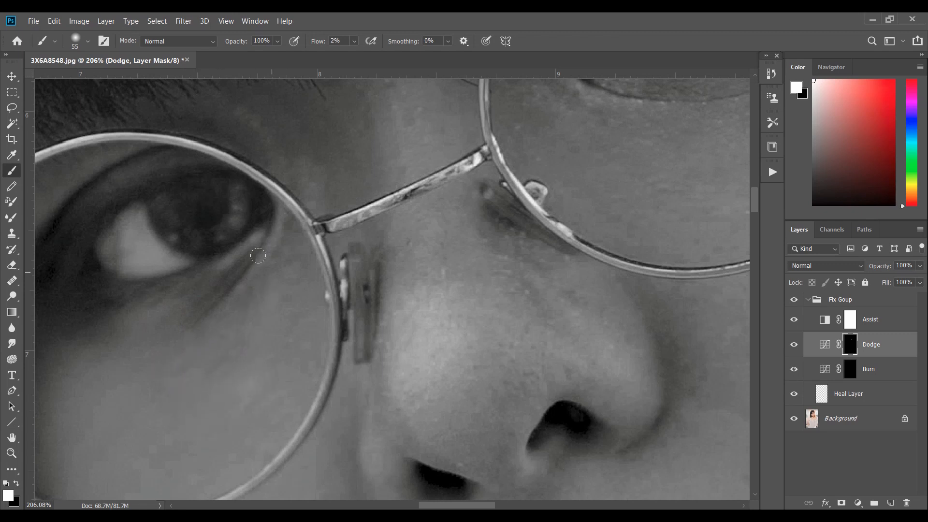
scroll(151, 321, down, 2)
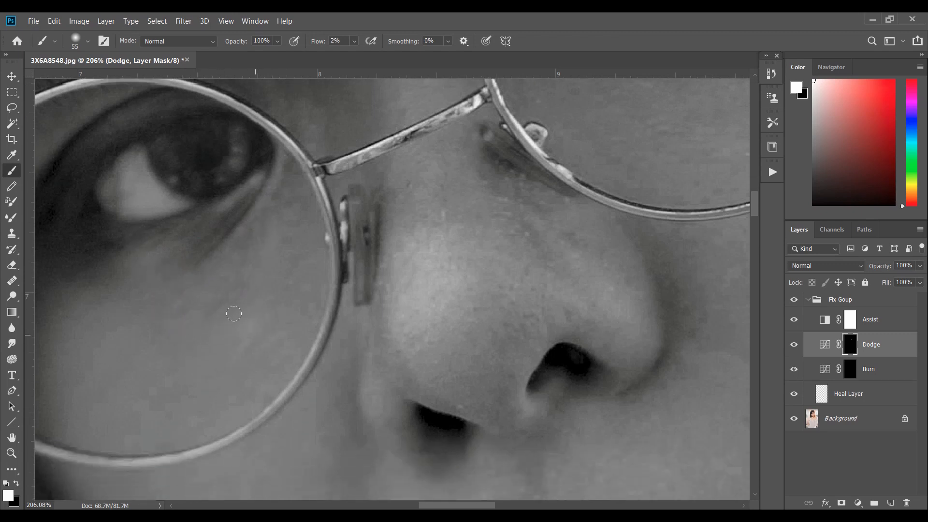
key(x)
click(17, 482)
scroll(355, 367, down, 1)
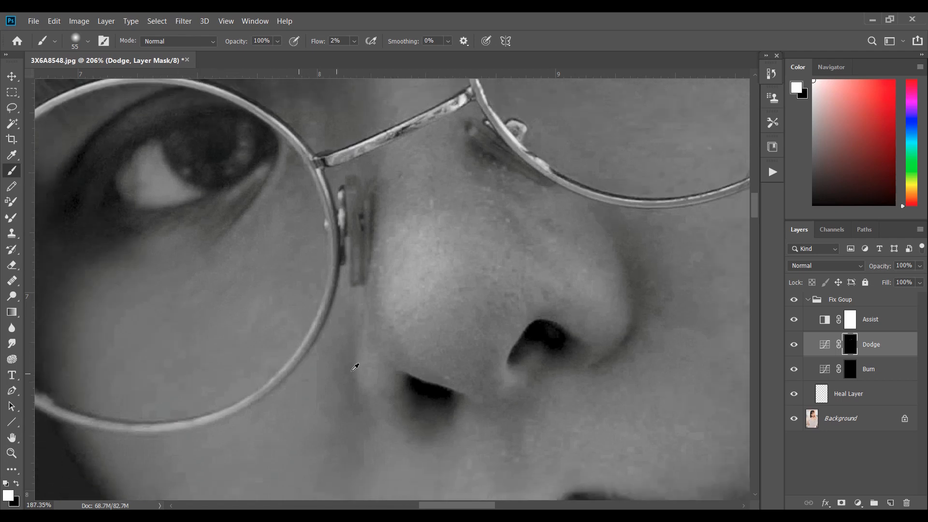
Step: Enlarge the brush to 101 and dodge the uneven dark areas from the cheek below the glasses to the near mouth corner
scroll(355, 367, down, 3)
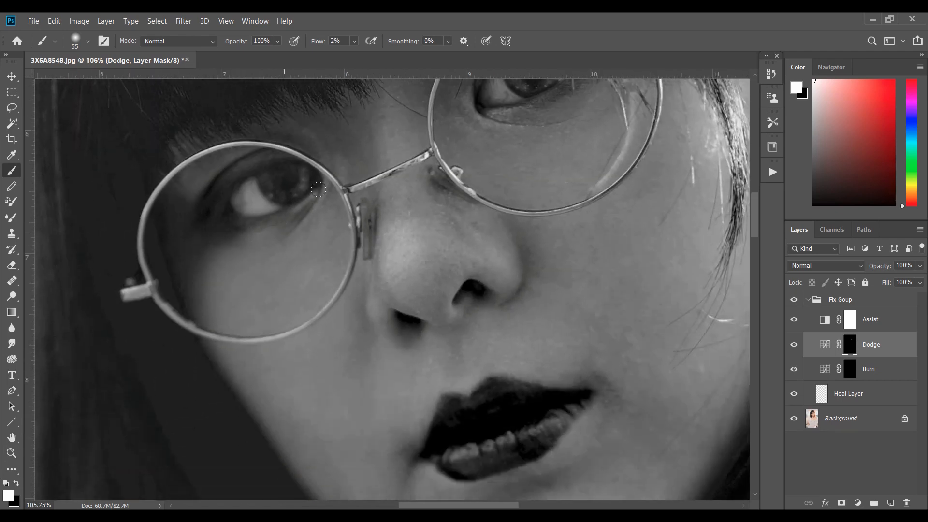
scroll(510, 338, down, 1)
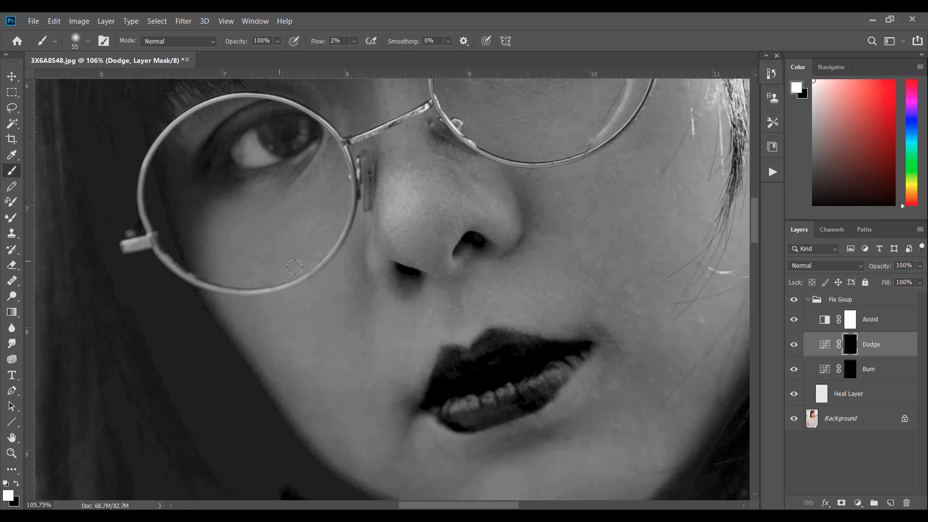
mouse_move(324, 309)
mouse_down()
mouse_move(353, 313)
mouse_move(339, 301)
mouse_up()
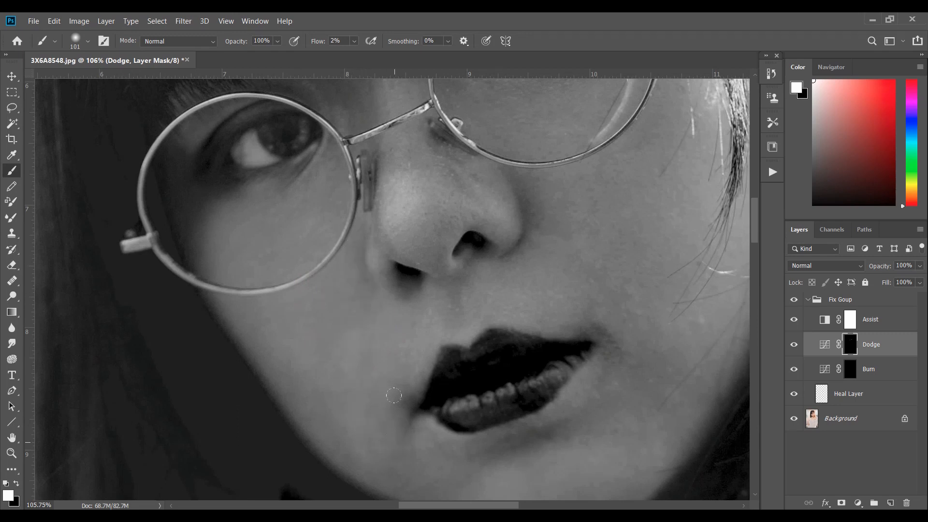
drag(404, 469, 385, 440)
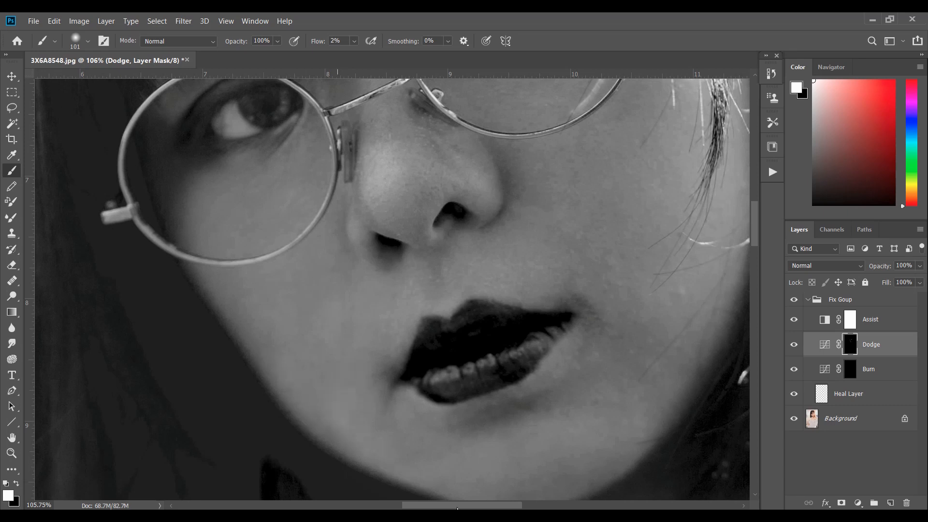
Step: Dodge the darker skin on the chin and around the opposite mouth corner up to the cheek with the size 101 brush
scroll(628, 464, down, 2)
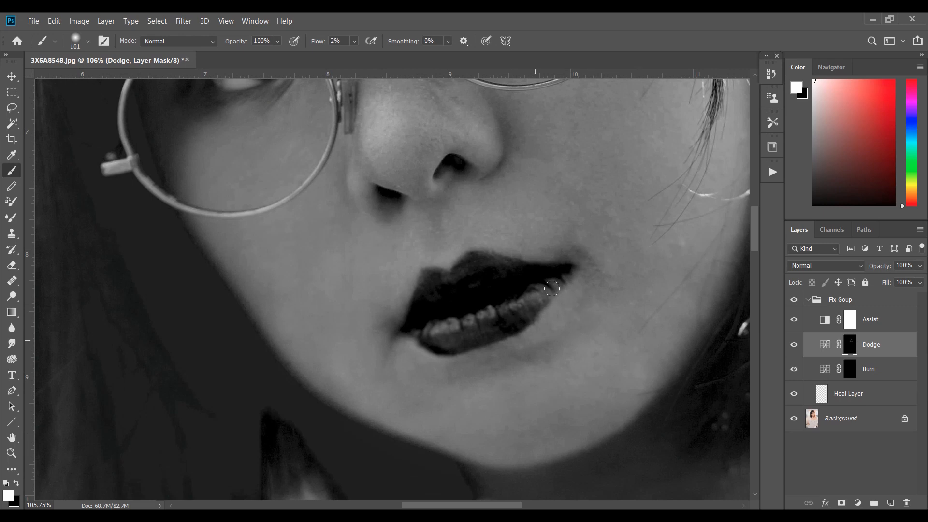
scroll(659, 270, up, 3)
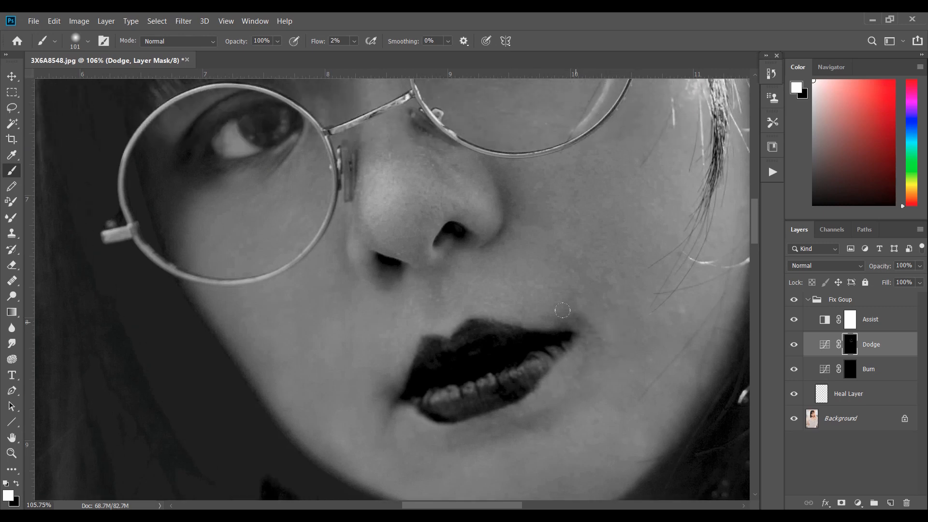
scroll(531, 263, up, 2)
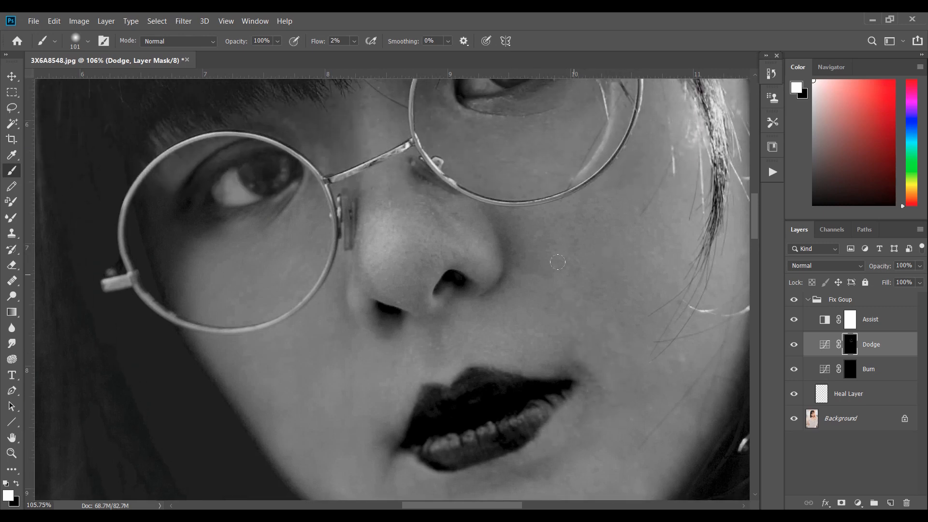
scroll(441, 203, up, 2)
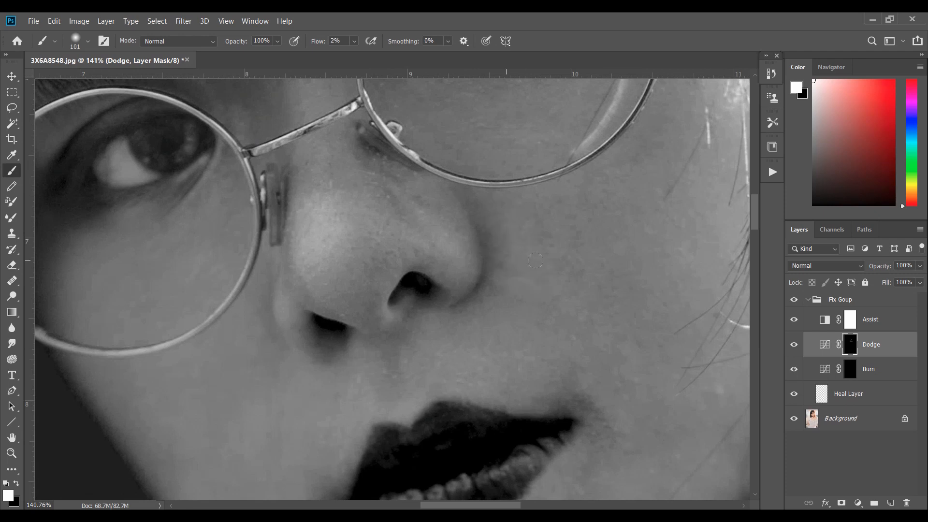
Step: Reduce the brush to 66 and then 16 to dodge the small dark marks on the cheek beside the nose
right_click(562, 254)
drag(524, 246, 509, 246)
scroll(582, 260, up, 2)
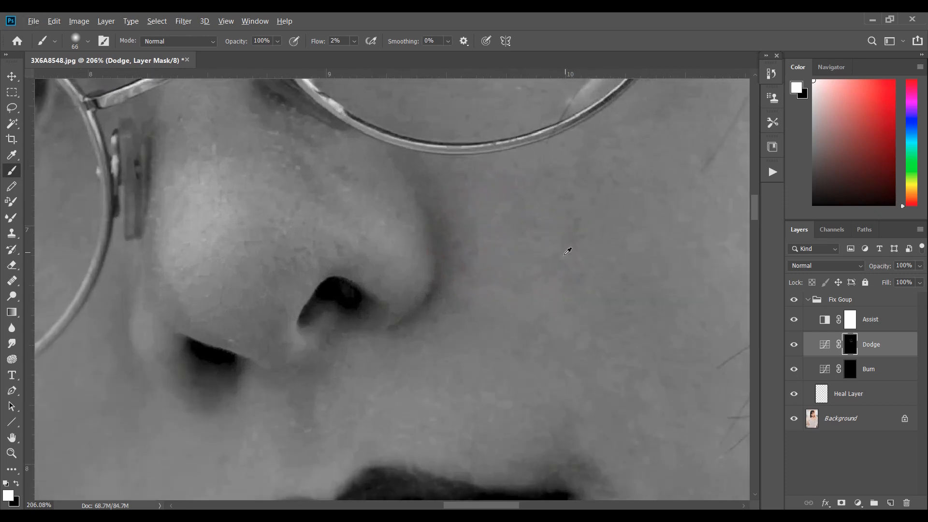
scroll(565, 255, up, 1)
mouse_move(563, 256)
mouse_down()
mouse_move(541, 261)
mouse_move(551, 259)
mouse_up()
scroll(560, 259, up, 1)
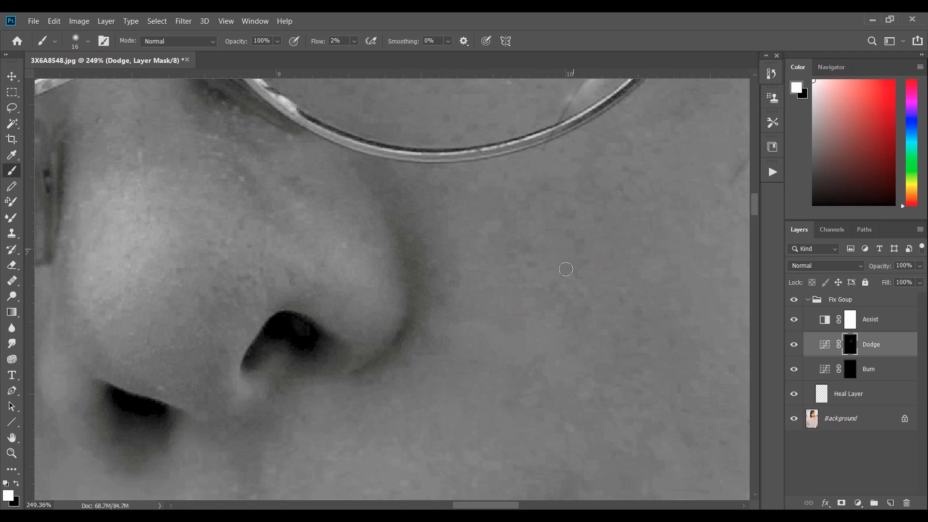
Step: Set the brush size to 36 and dodge the dark skin patches beside the nostril and below the lens
scroll(559, 269, down, 1)
drag(536, 269, 470, 273)
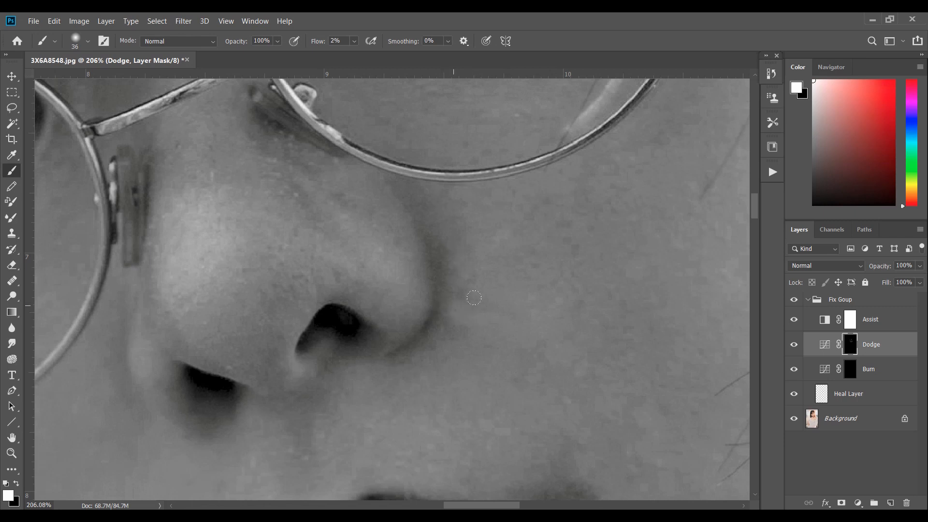
scroll(647, 334, down, 2)
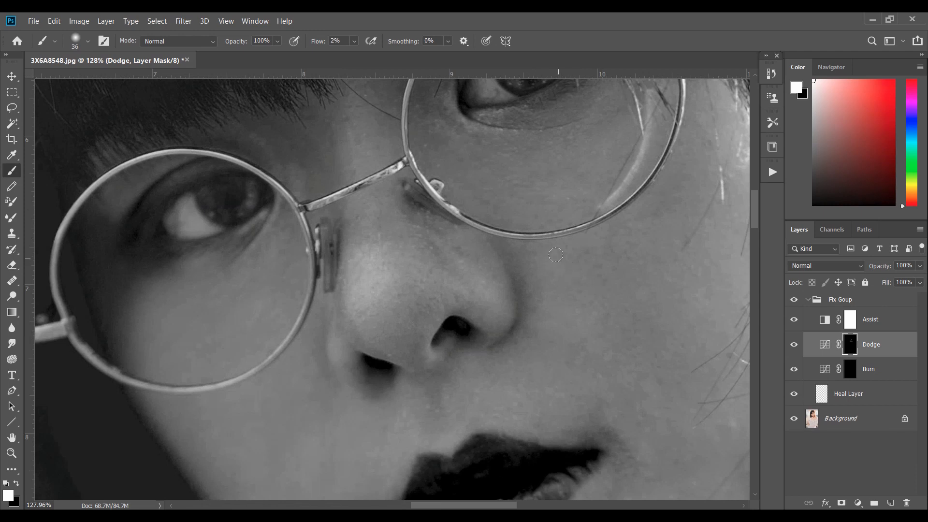
scroll(576, 254, down, 1)
Step: Dodge the dark blotches from the mouth corner across the lower cheek to the jaw edge with the size 36 brush
scroll(500, 405, up, 3)
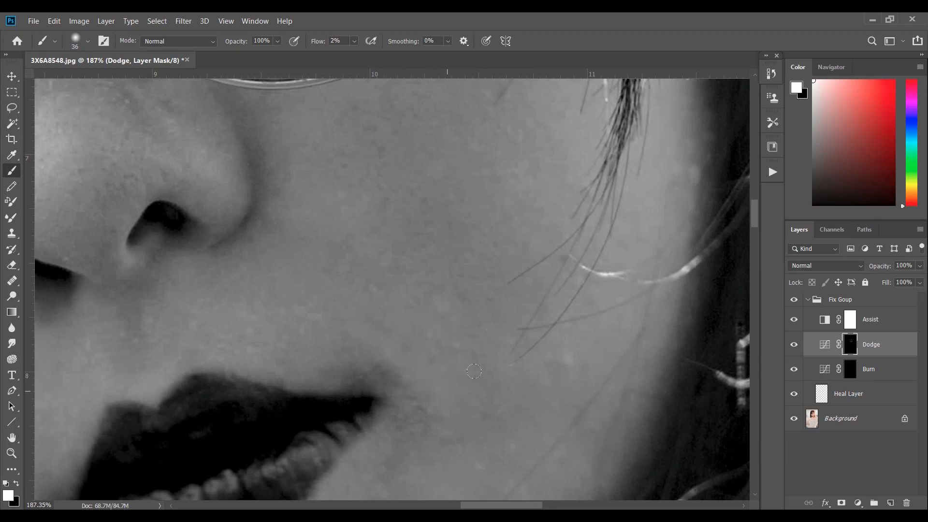
scroll(458, 446, down, 3)
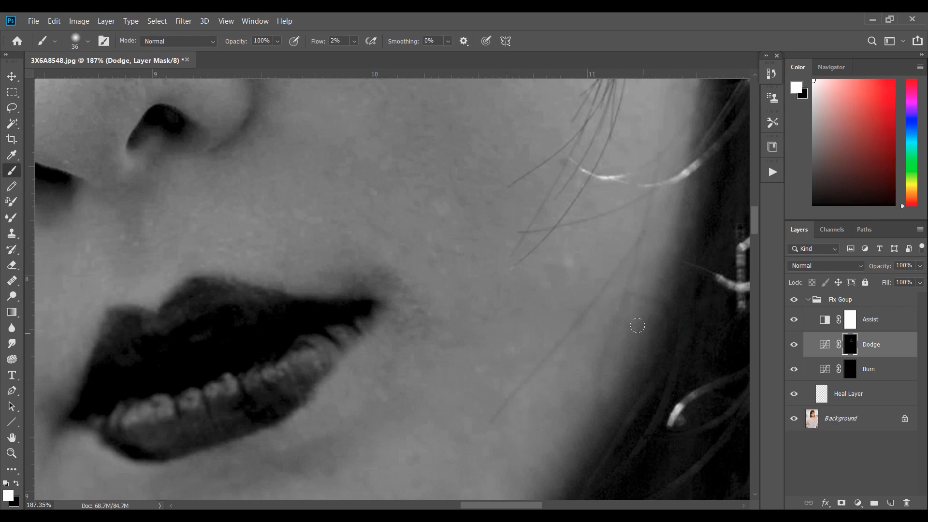
scroll(637, 325, down, 5)
Step: Set the brush size to 51 and dodge the jawline, the cheek below the glasses and the skin beside the nose
drag(492, 506, 465, 508)
scroll(432, 424, up, 4)
right_click(507, 399)
drag(453, 387, 475, 388)
drag(472, 383, 458, 381)
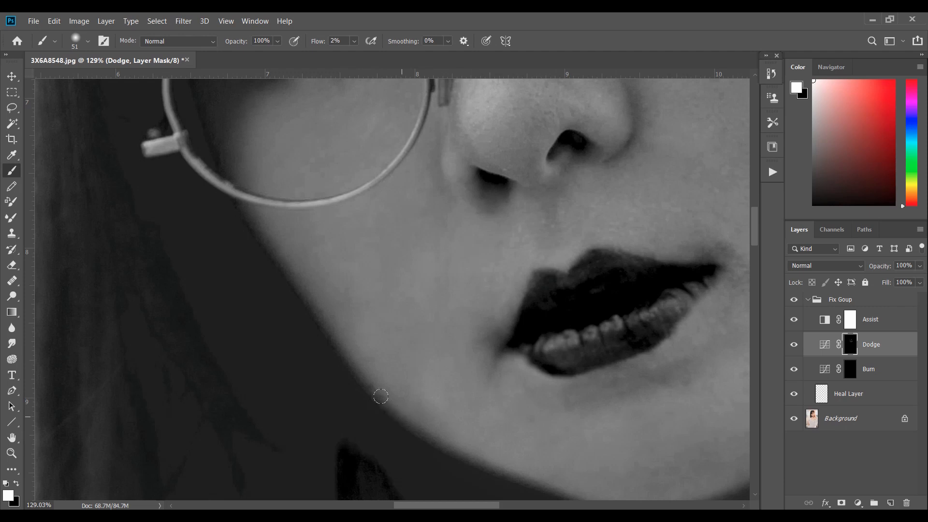
scroll(379, 393, up, 2)
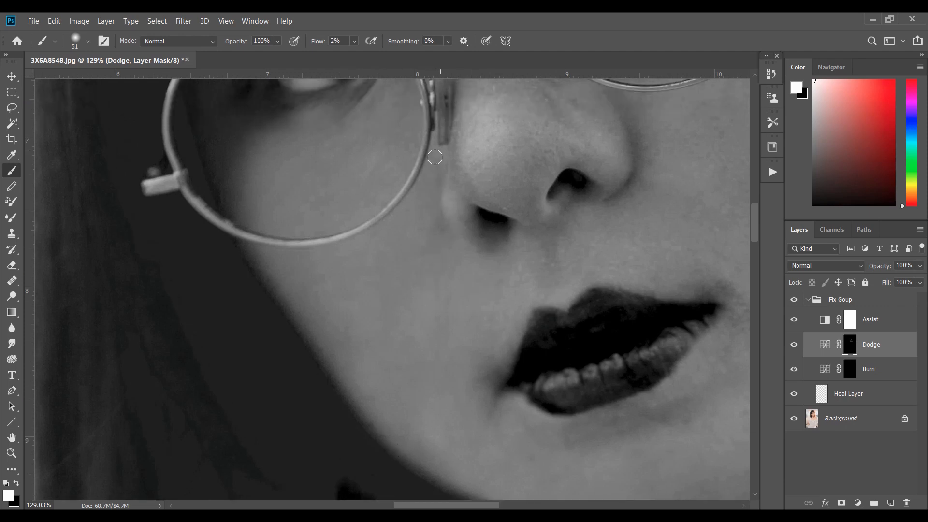
scroll(425, 144, up, 5)
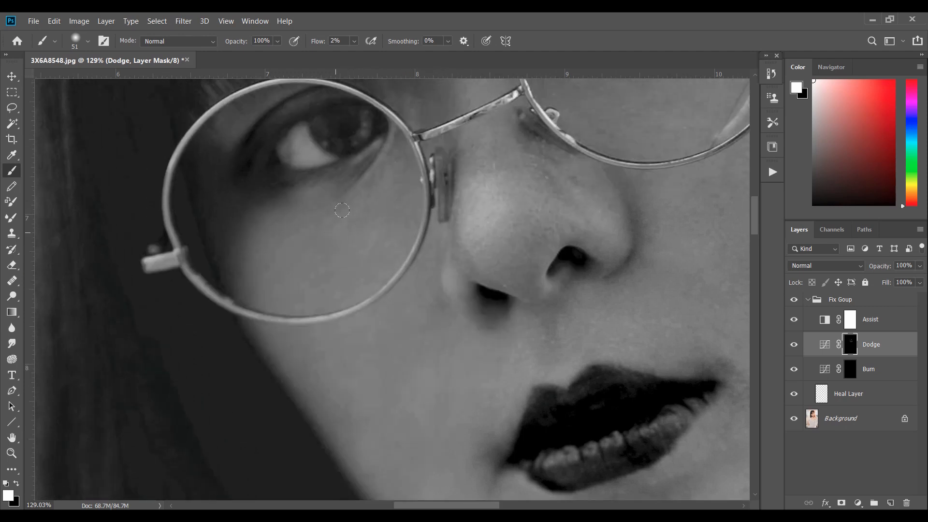
scroll(342, 121, up, 3)
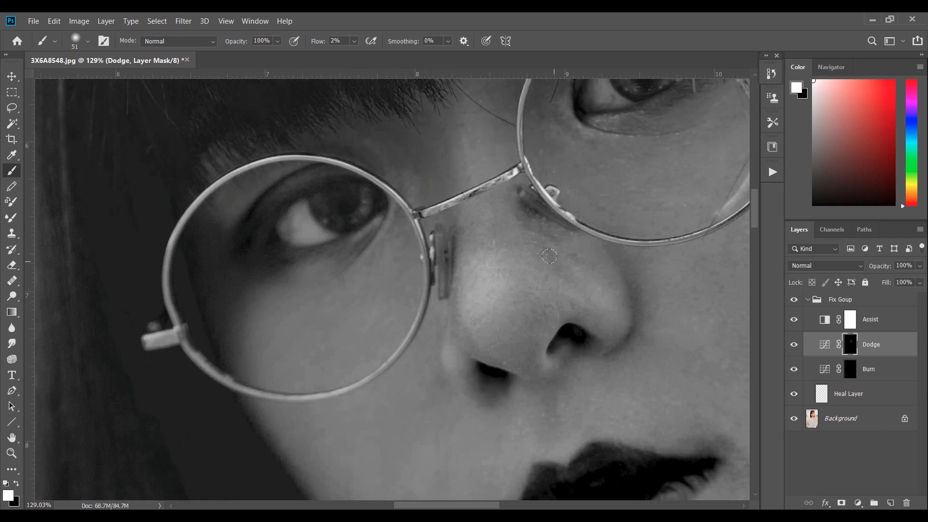
Step: Dodge the uneven dark skin across the nose and reduce the brush size to 20
scroll(540, 246, up, 2)
mouse_move(623, 271)
mouse_down()
mouse_move(563, 277)
mouse_move(518, 244)
mouse_move(528, 248)
mouse_move(533, 282)
mouse_move(513, 263)
mouse_move(532, 289)
mouse_move(511, 242)
mouse_up()
scroll(507, 140, up, 1)
scroll(484, 159, up, 3)
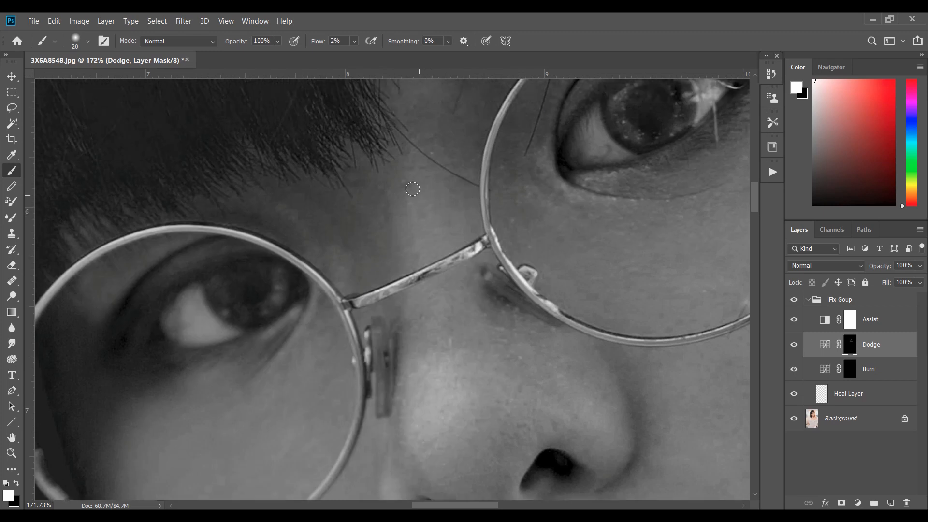
Step: Set the brush size to 42 and dodge the dark patches on the forehead above the eyebrow
scroll(425, 169, up, 5)
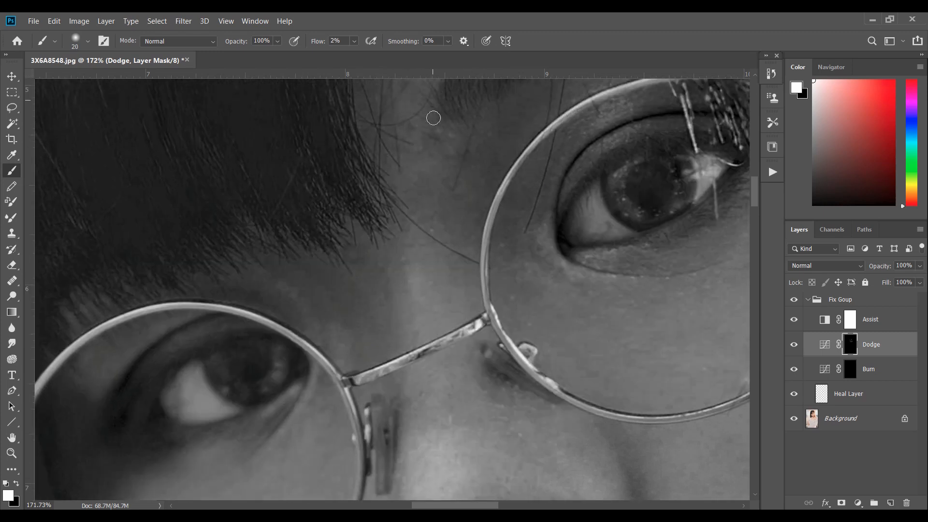
scroll(437, 164, up, 10)
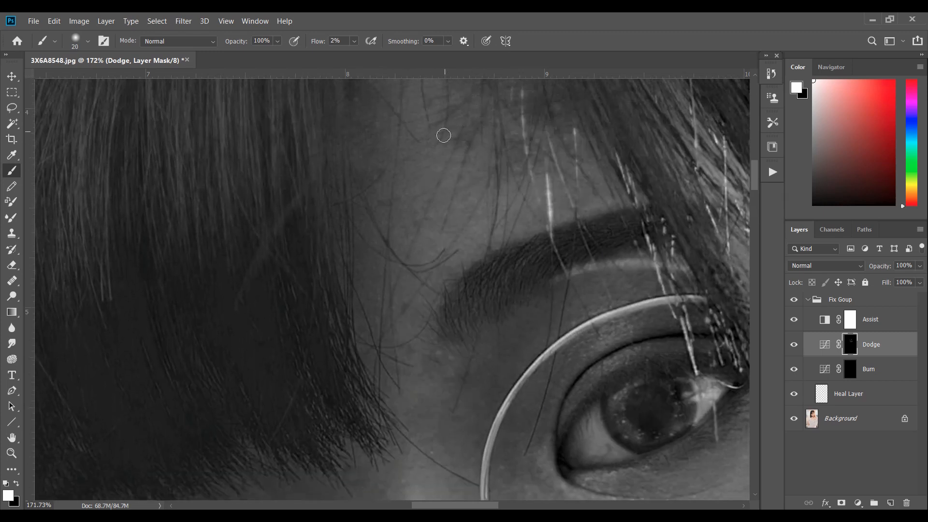
drag(439, 193, 445, 194)
scroll(454, 212, up, 2)
drag(466, 238, 474, 238)
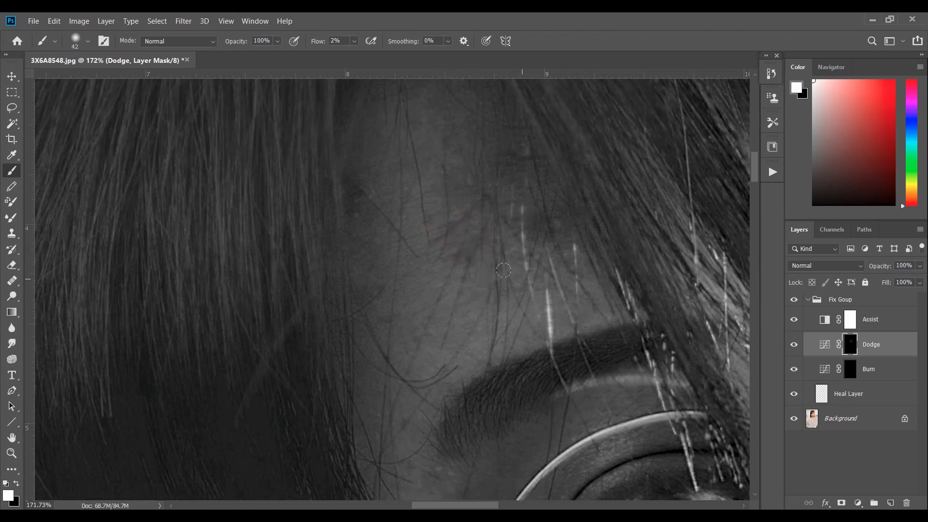
drag(464, 235, 468, 197)
drag(524, 219, 558, 211)
Step: Even out the forehead between the fringe and the inner eyebrow by dodging with the size 42 brush
scroll(481, 131, up, 2)
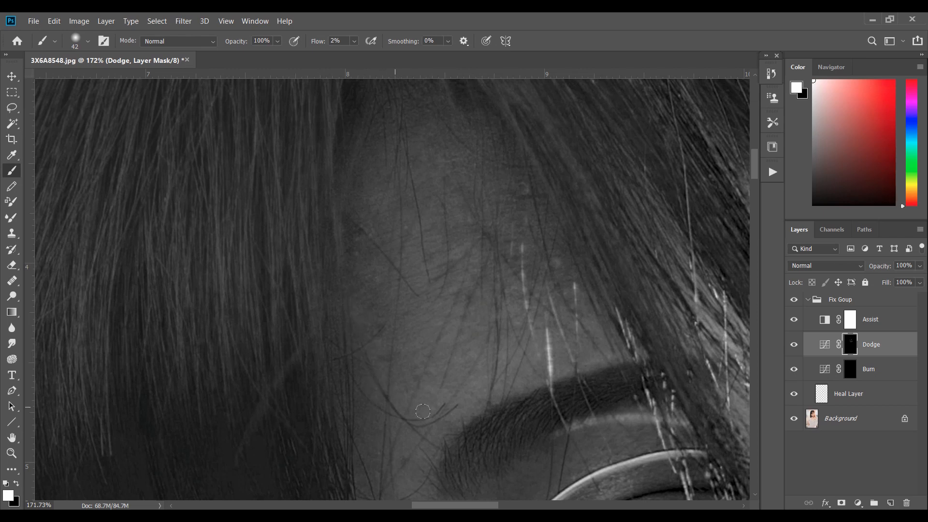
scroll(405, 367, down, 2)
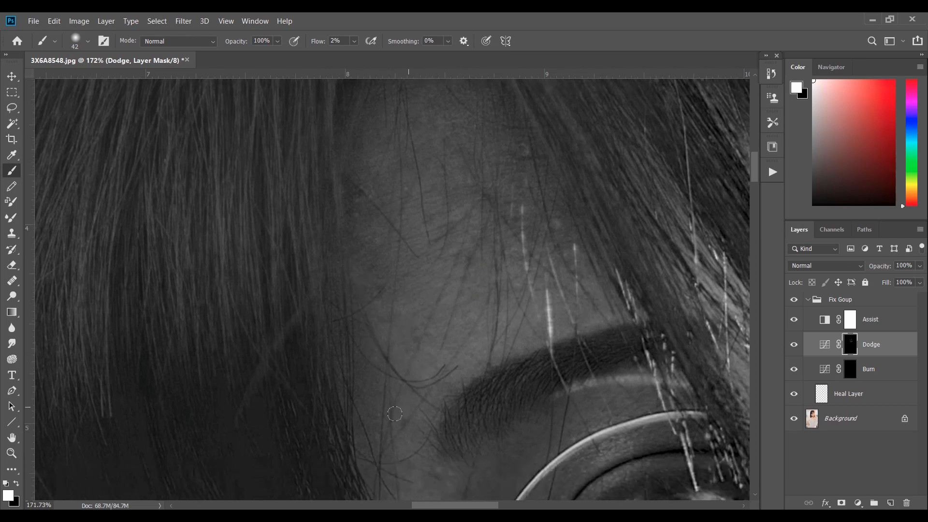
scroll(396, 411, down, 2)
scroll(440, 263, up, 2)
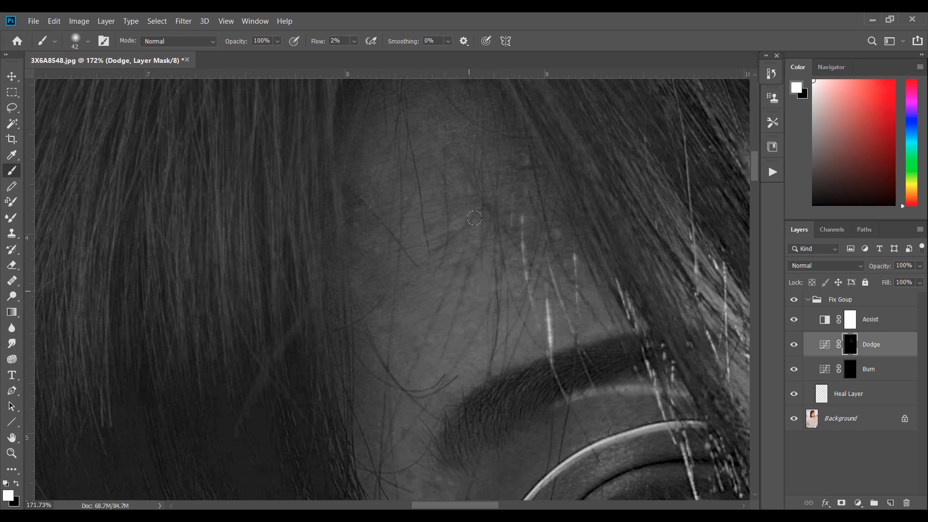
scroll(459, 203, up, 2)
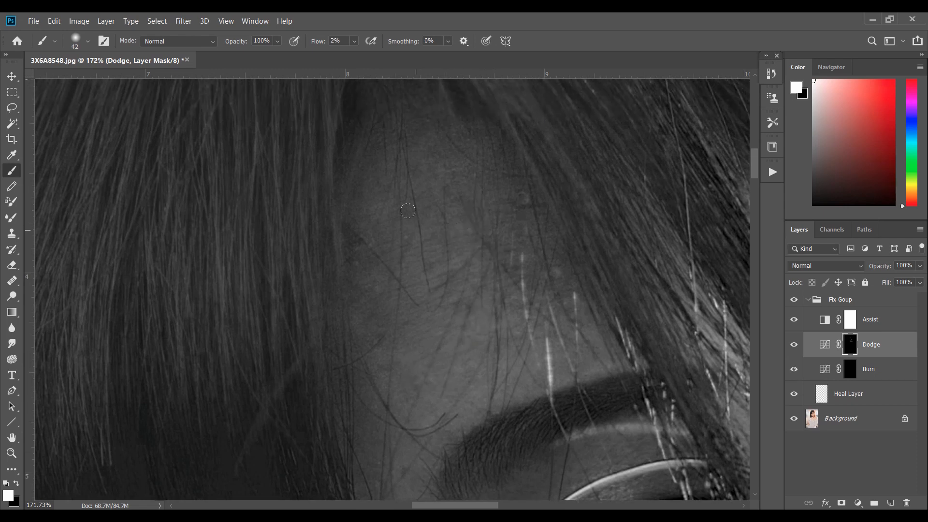
scroll(450, 205, down, 3)
Step: Set the brush size to 122 and dodge broader dark areas of the forehead down to the brow
drag(465, 204, 503, 208)
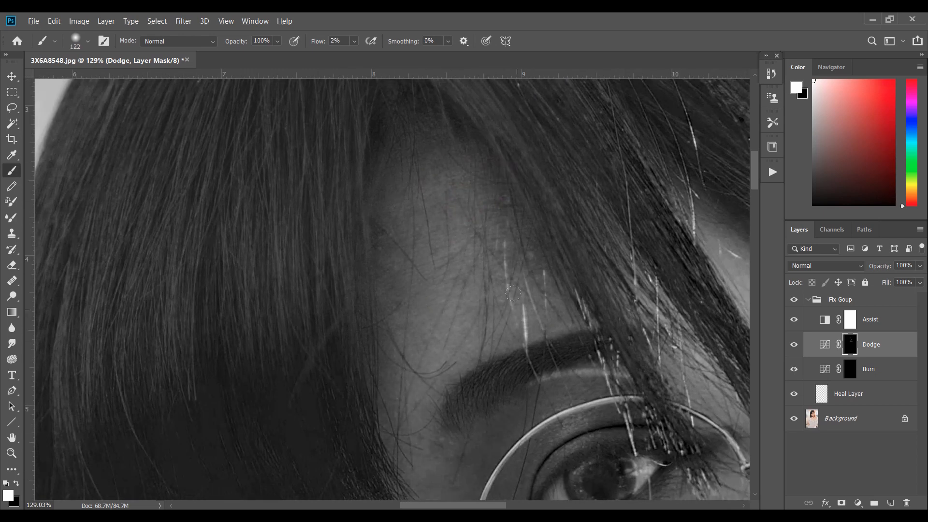
scroll(389, 435, down, 3)
scroll(411, 338, up, 3)
scroll(503, 300, down, 3)
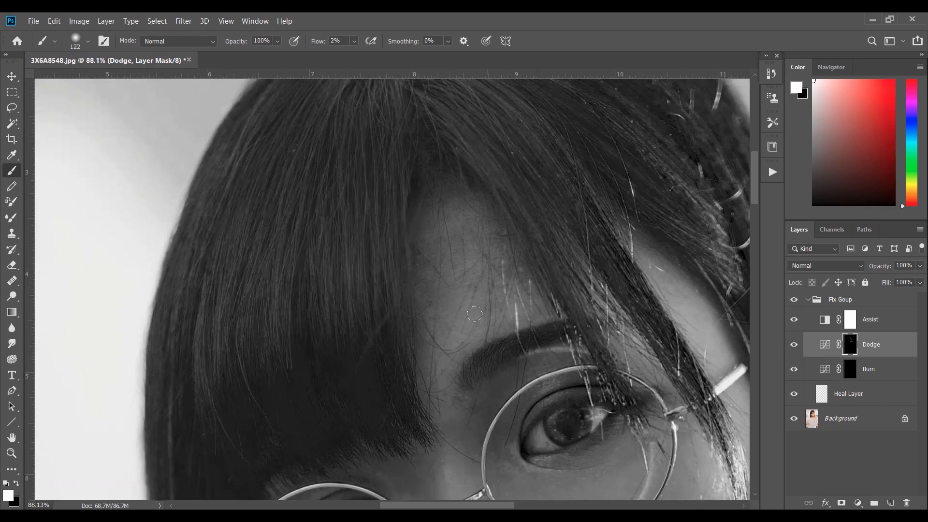
scroll(473, 339, down, 4)
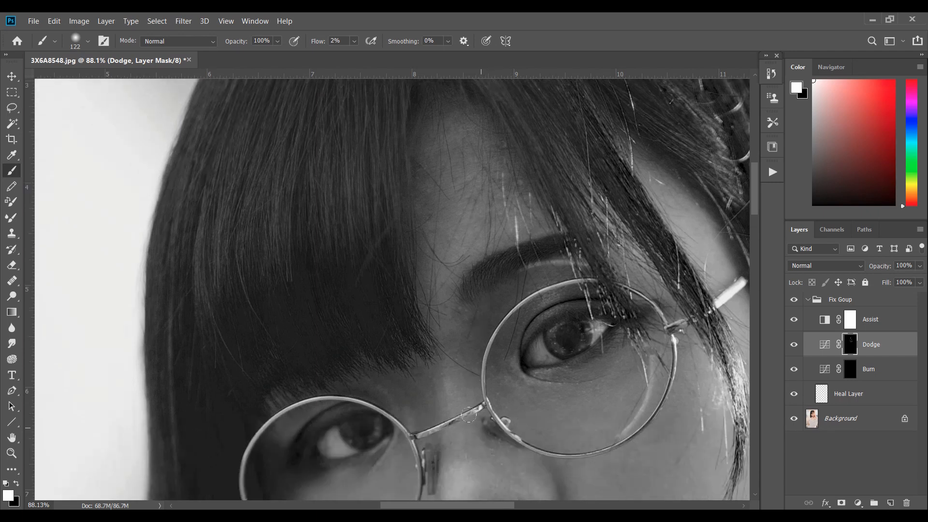
scroll(467, 408, down, 3)
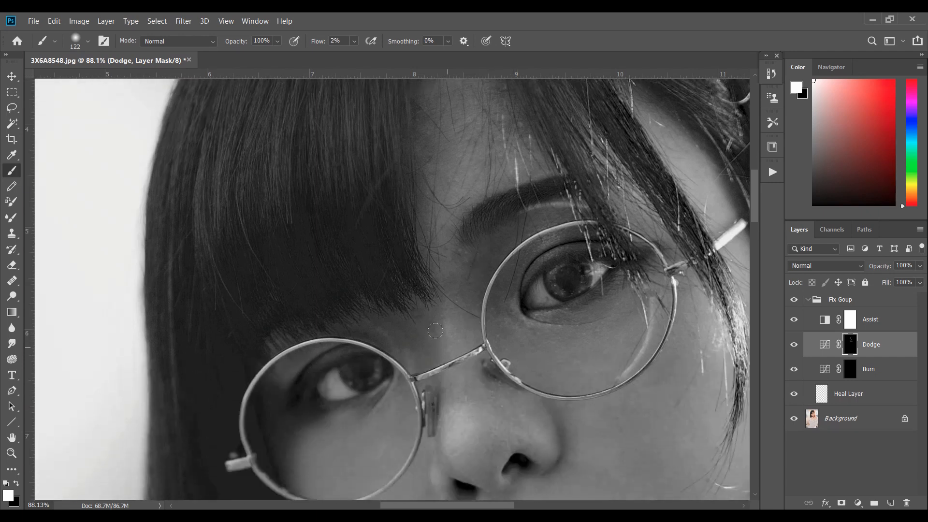
Step: Set the brush size to 68 and dodge the bridge of the nose between the two lenses
scroll(445, 358, up, 1)
alt+right_click(449, 369)
mouse_move(448, 368)
mouse_down()
mouse_move(424, 373)
mouse_move(438, 329)
mouse_move(430, 412)
mouse_move(422, 172)
mouse_move(441, 346)
mouse_up()
drag(434, 382, 445, 415)
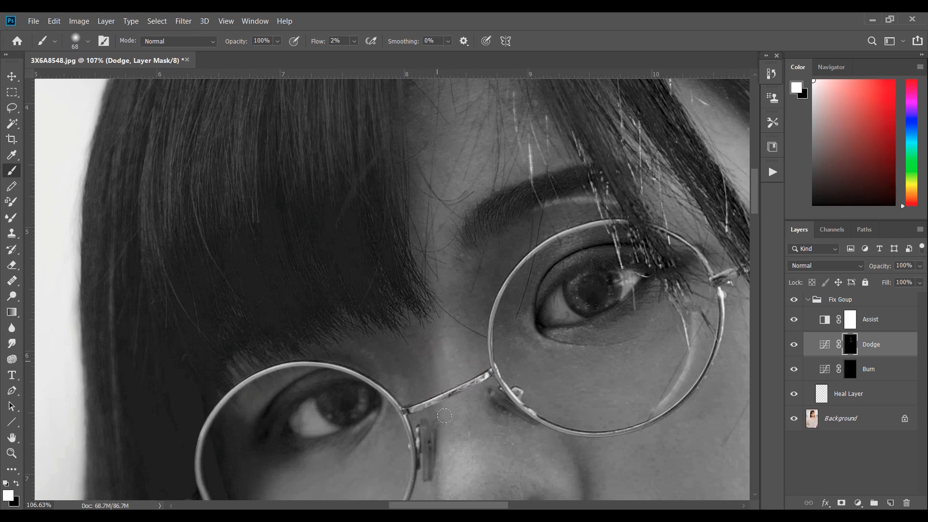
mouse_move(461, 482)
mouse_down()
mouse_move(431, 286)
mouse_move(430, 403)
mouse_up()
scroll(511, 416, down, 2)
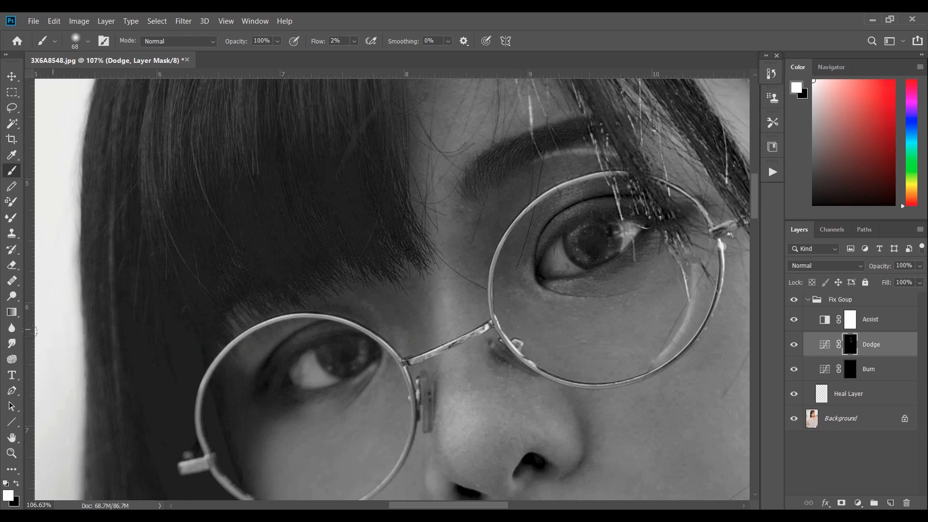
scroll(545, 299, down, 2)
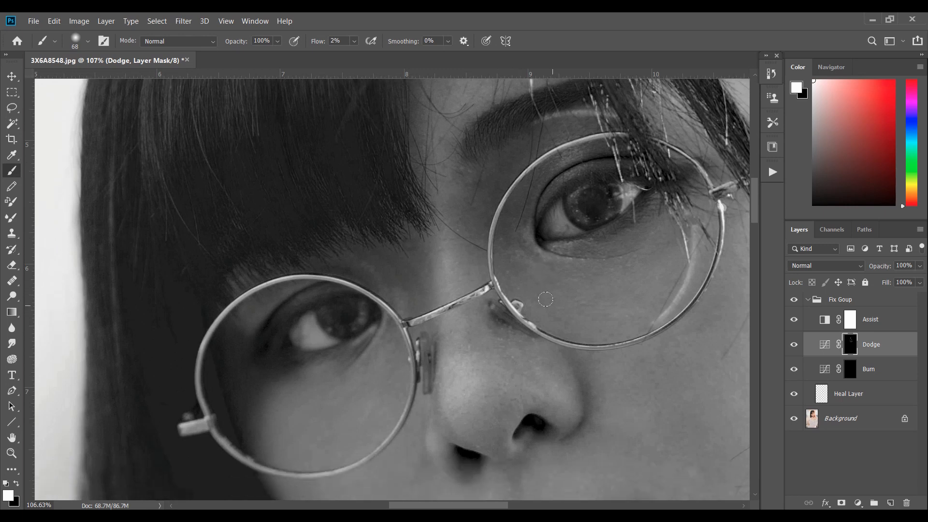
Step: Switch to the Burn layer's mask, set the brush size to 39 and burn the bright skin under the eye nearer the hair strands
click(849, 369)
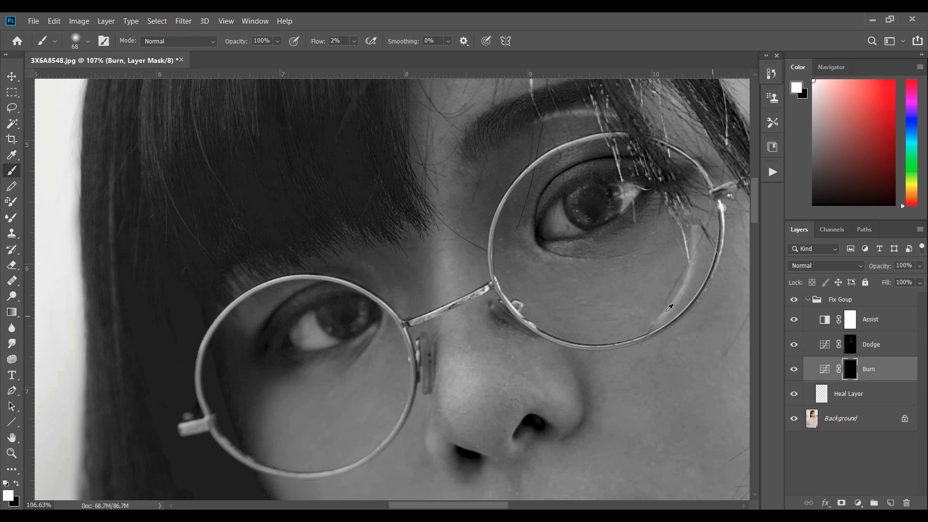
scroll(669, 309, down, 5)
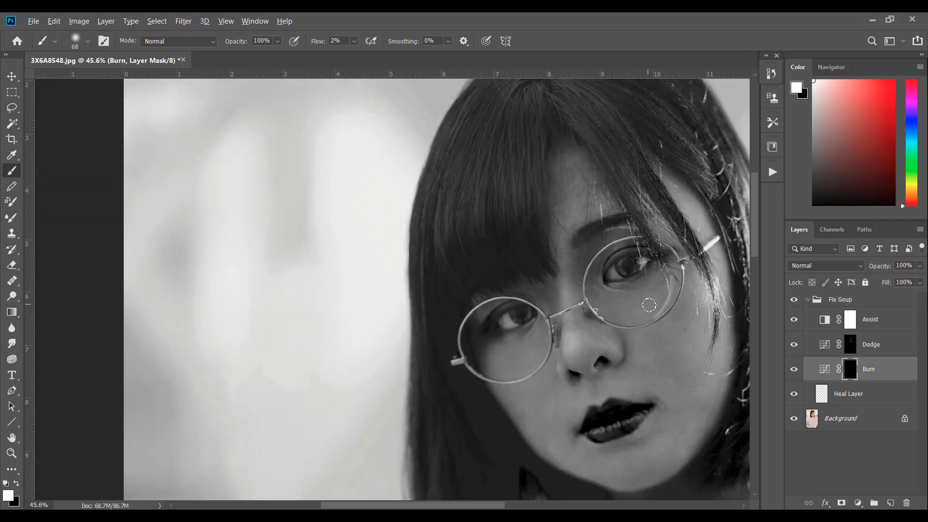
drag(367, 506, 418, 505)
scroll(434, 406, up, 2)
scroll(423, 383, up, 3)
scroll(425, 319, up, 4)
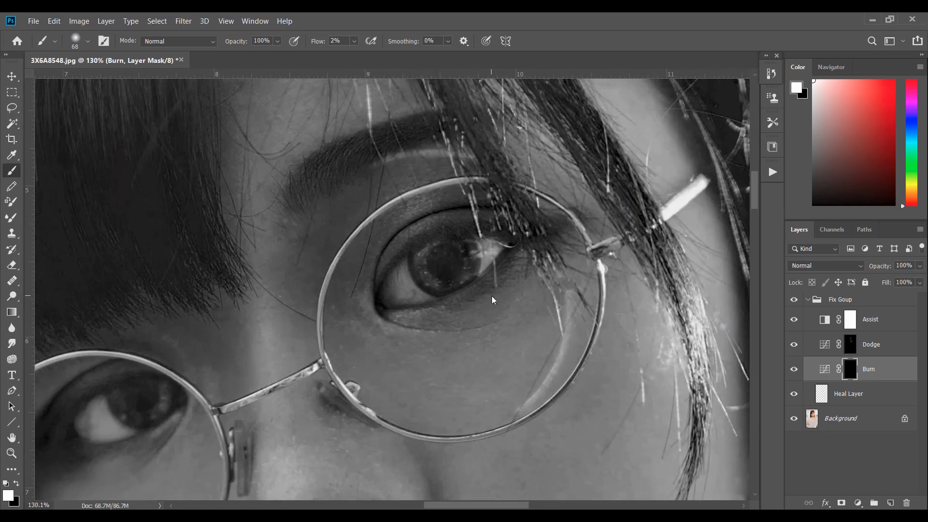
drag(491, 296, 478, 300)
scroll(478, 305, up, 1)
scroll(476, 332, up, 2)
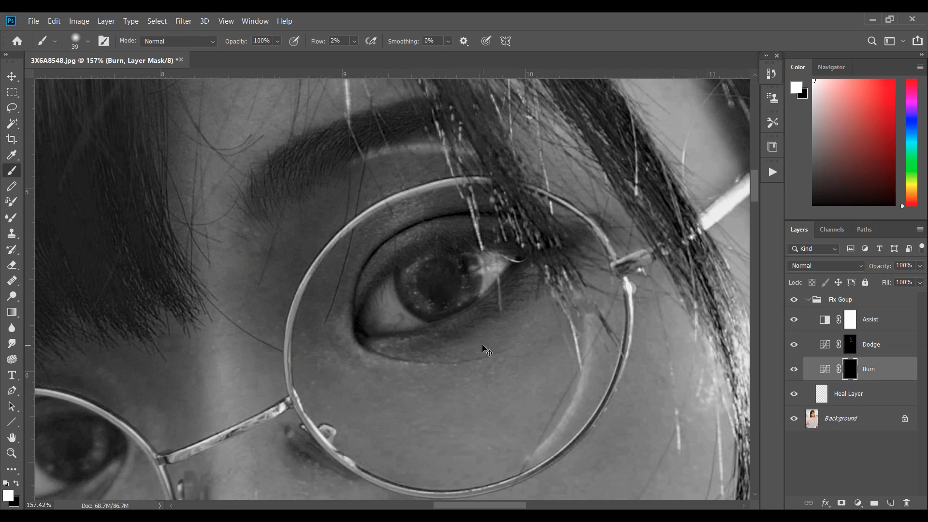
Step: Burn the bright skin around the eye on the shadowed side of the face with the size 39 brush
drag(520, 505, 491, 506)
scroll(310, 415, down, 2)
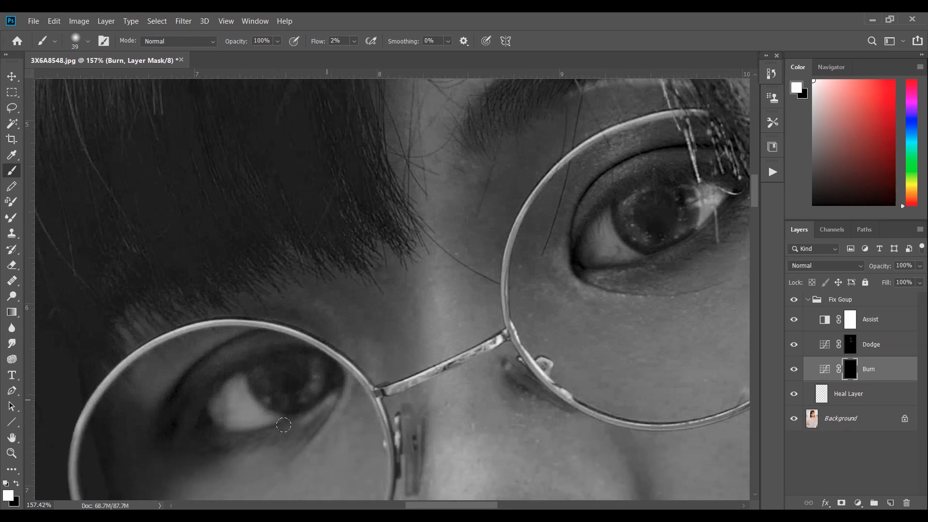
scroll(235, 442, down, 5)
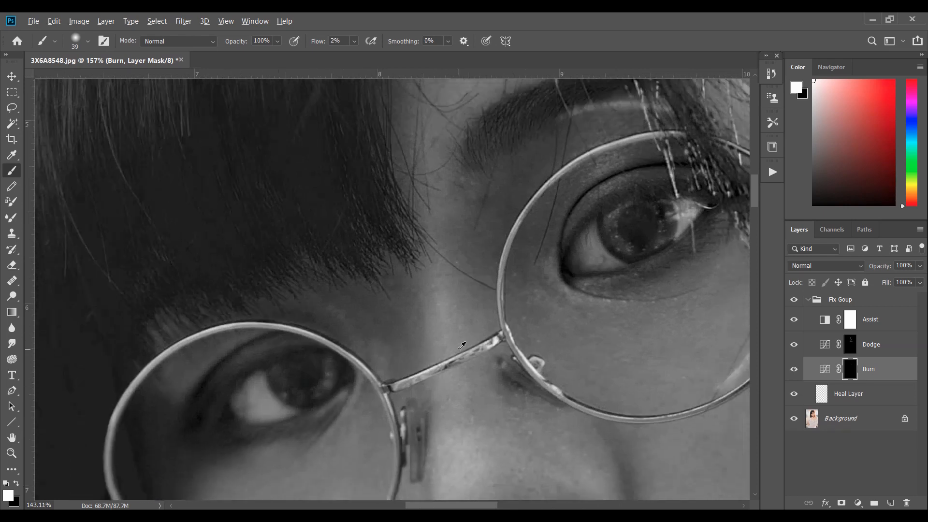
scroll(501, 337, down, 1)
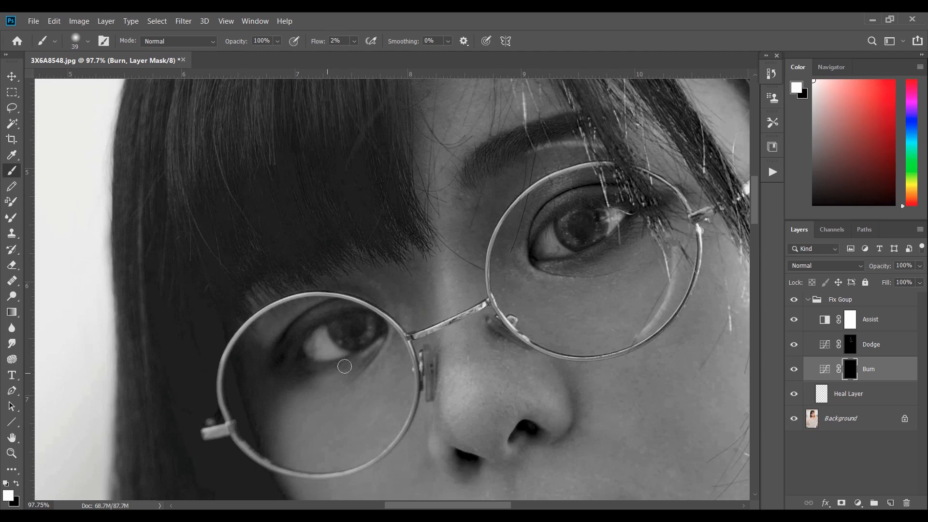
scroll(506, 353, down, 5)
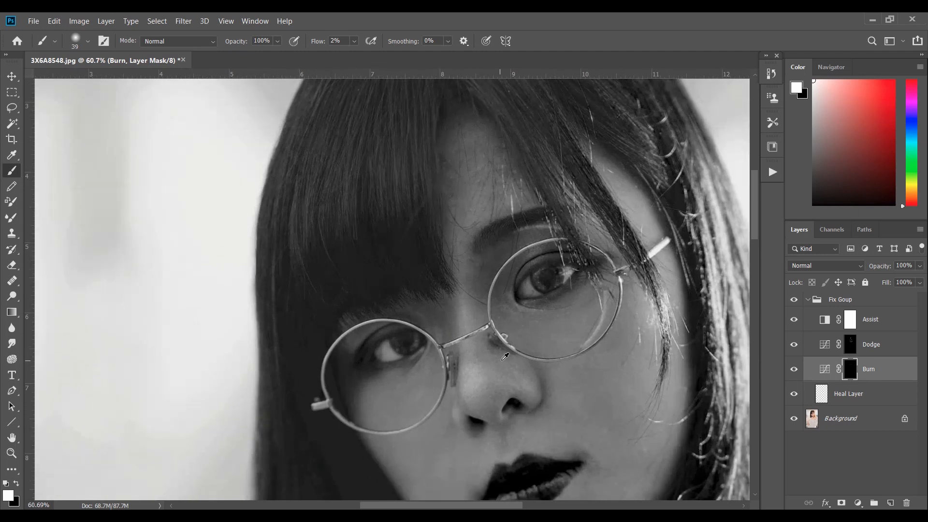
Step: Set the brush size to 95 and burn the bright skin around the bridge of the nose
scroll(518, 348, up, 5)
alt+drag(513, 206, 534, 210)
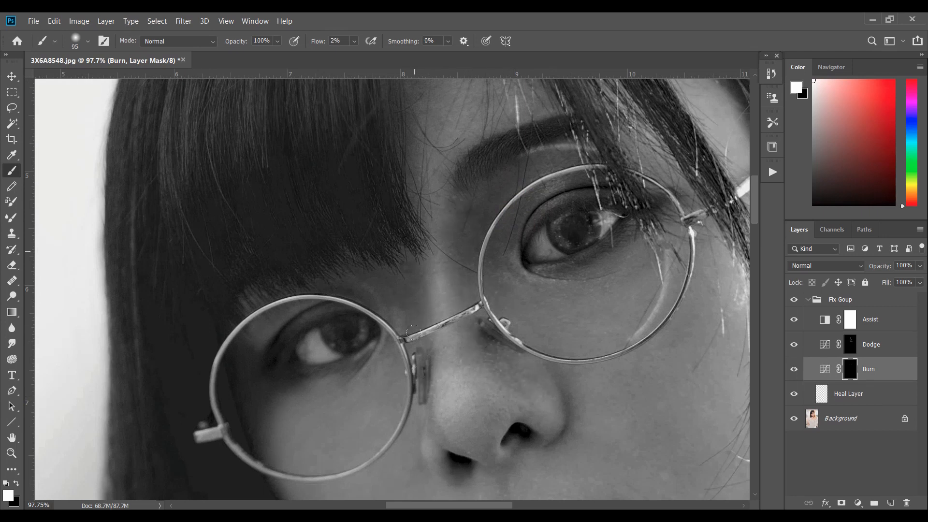
scroll(372, 274, down, 4)
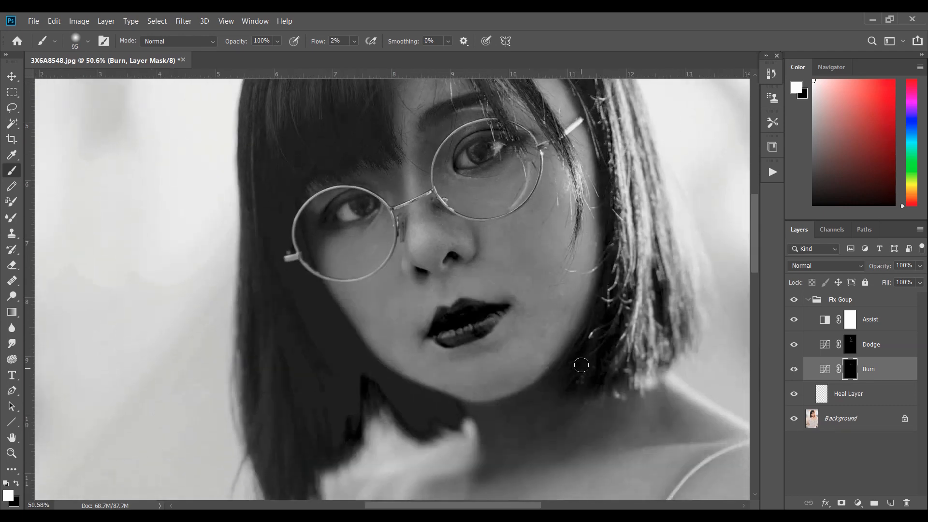
Step: Set the brush size to 367 and burn broad bright areas of the cheek, chin and outer face edge
drag(565, 314, 599, 315)
scroll(608, 317, up, 3)
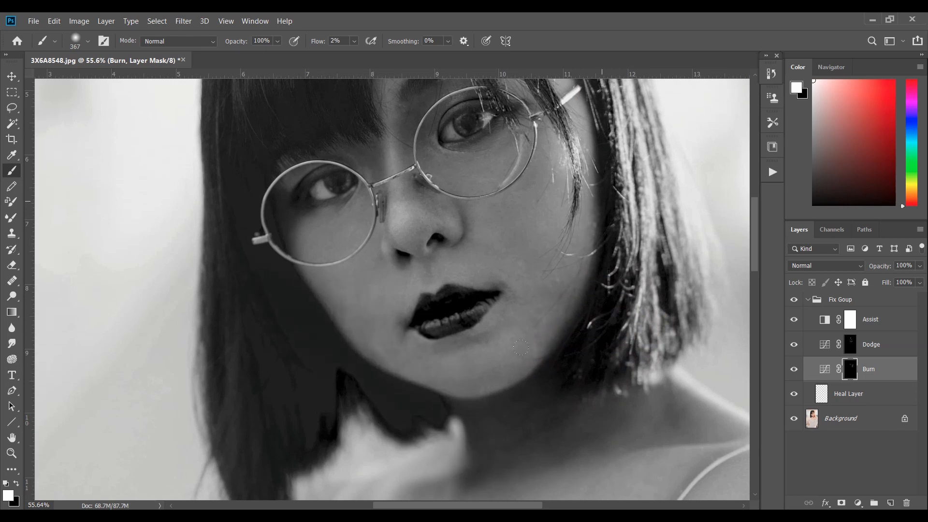
scroll(562, 300, up, 2)
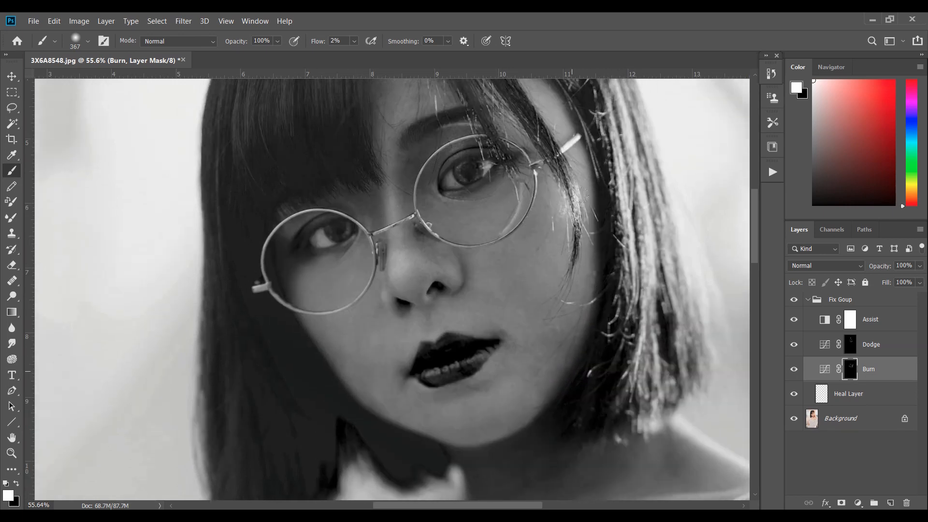
scroll(609, 309, up, 2)
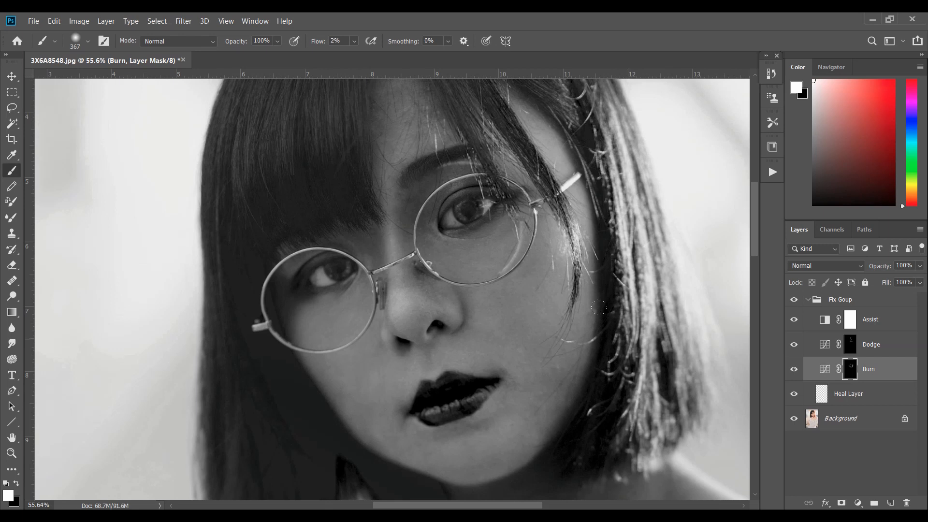
scroll(598, 307, up, 3)
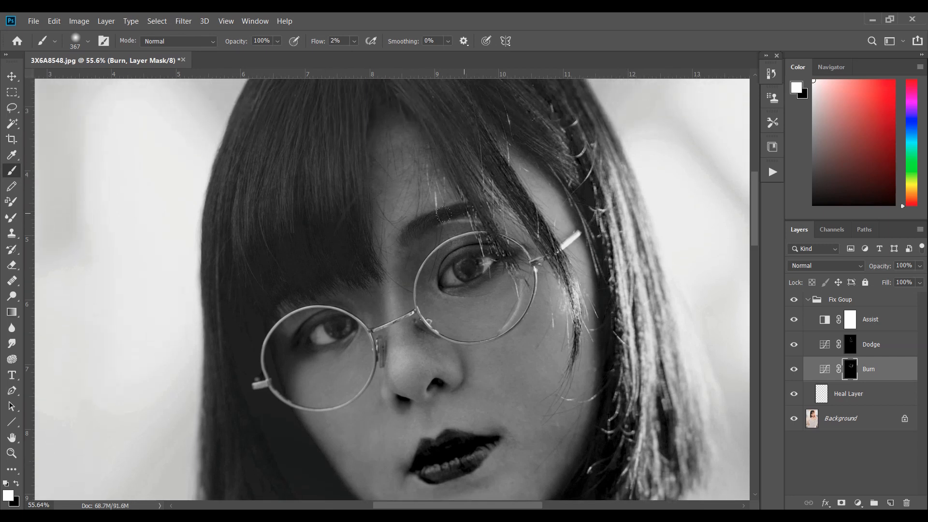
Step: Reduce the brush size to 256 and burn the lower cheek toward the jaw
scroll(443, 214, down, 4)
scroll(610, 414, up, 4)
drag(548, 375, 519, 373)
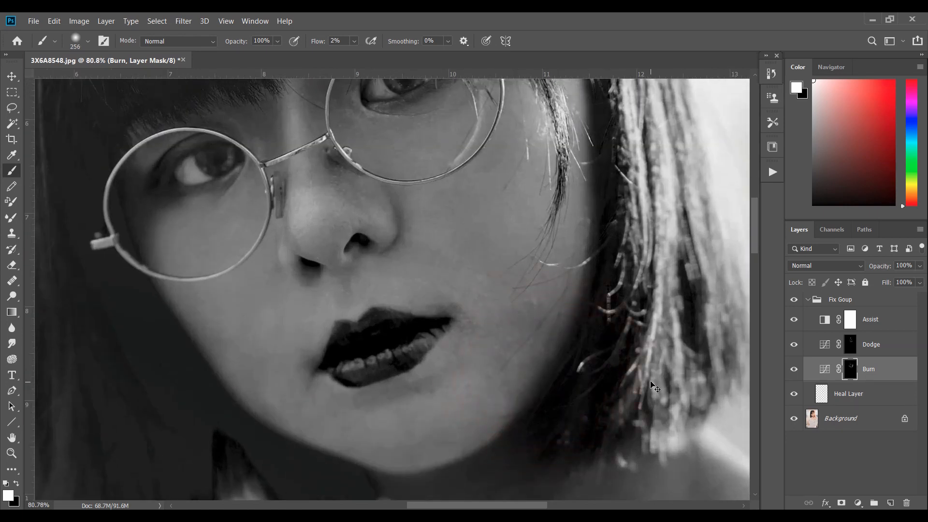
Step: Switch to the Dodge layer, set the brush size to 125 and dodge the dark patches on the lower cheek beside the mouth
click(871, 347)
drag(641, 321, 493, 320)
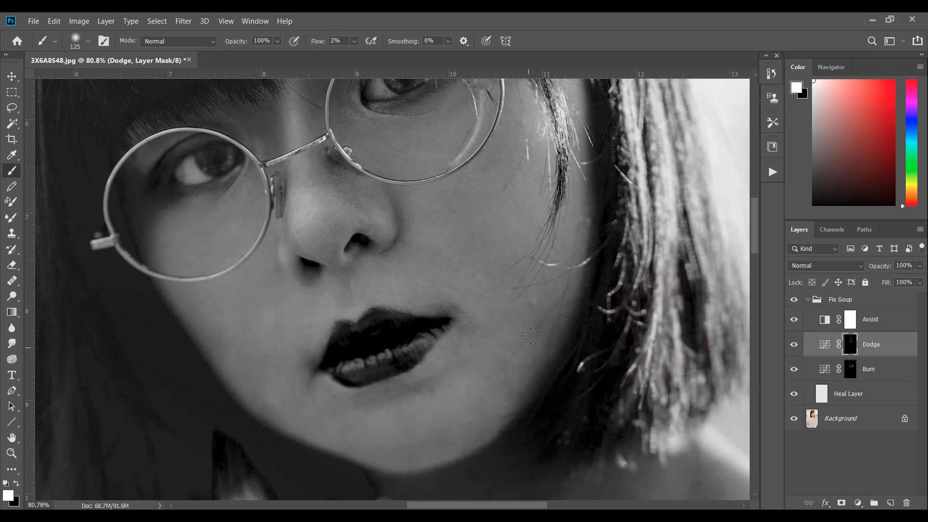
scroll(532, 294, down, 5)
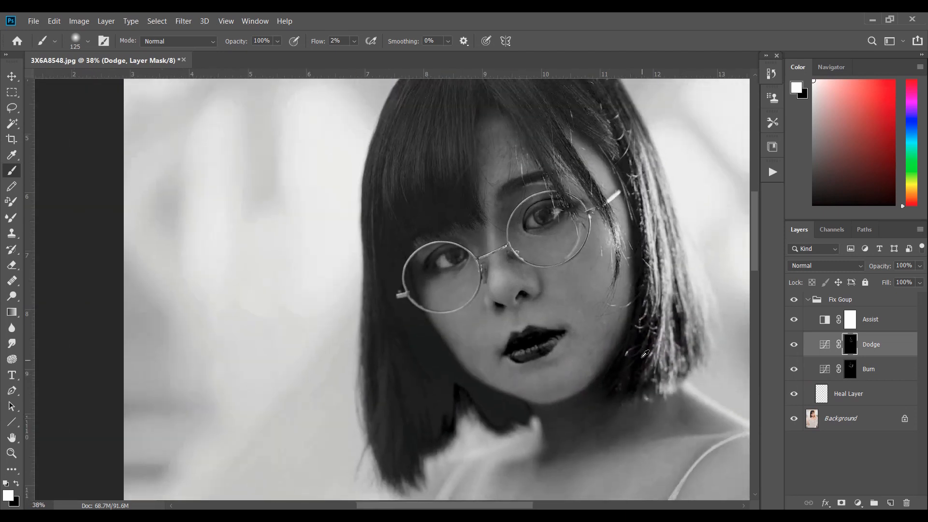
scroll(659, 378, up, 2)
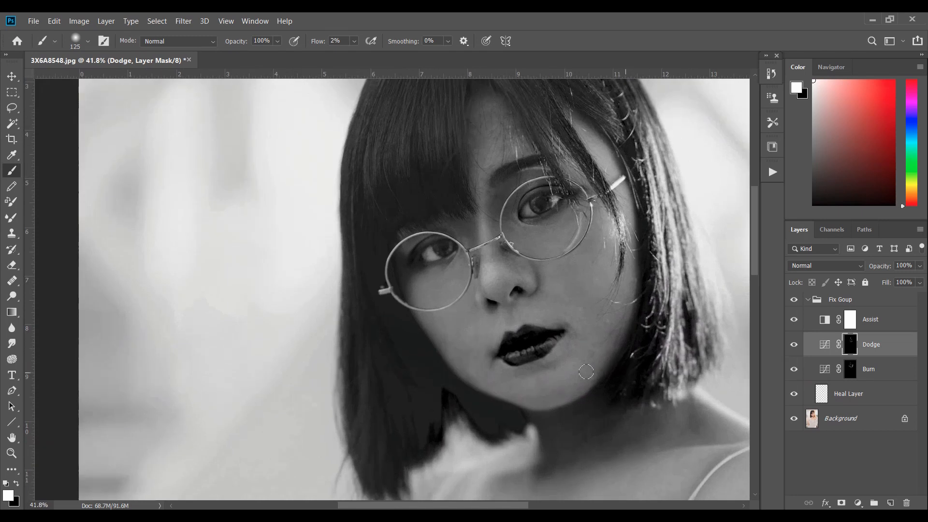
scroll(516, 354, up, 3)
scroll(516, 354, up, 2)
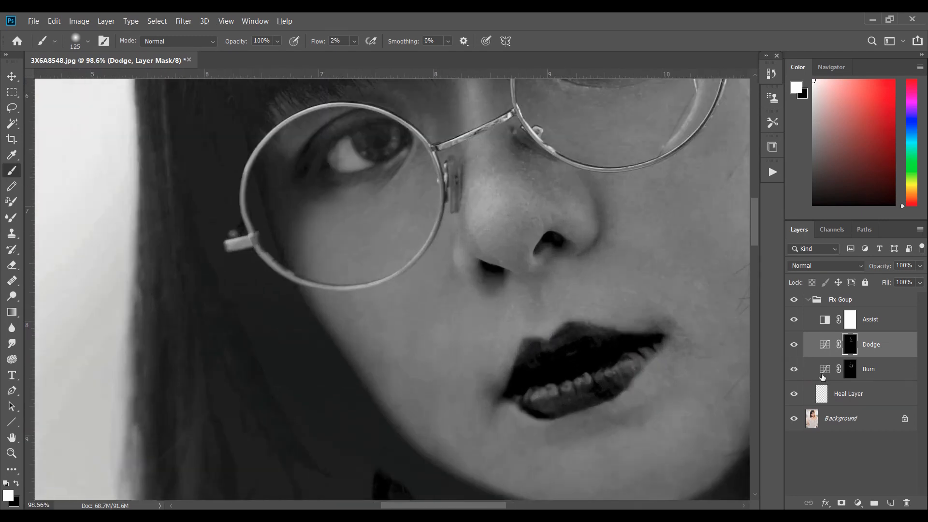
Step: Switch to the Burn layer mask, set the brush size to 75 and burn bright skin patches around the nose and upper lip
click(849, 371)
scroll(552, 338, up, 3)
drag(539, 345, 441, 324)
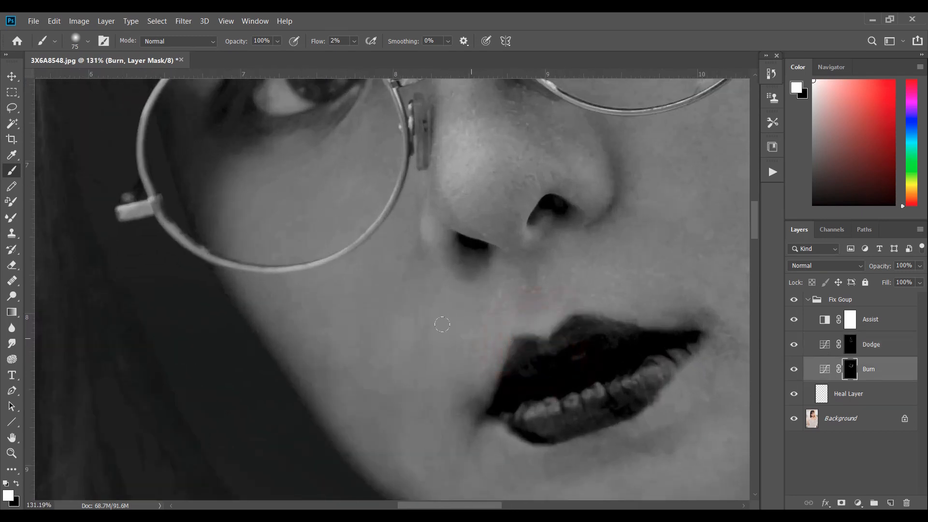
scroll(469, 372, down, 2)
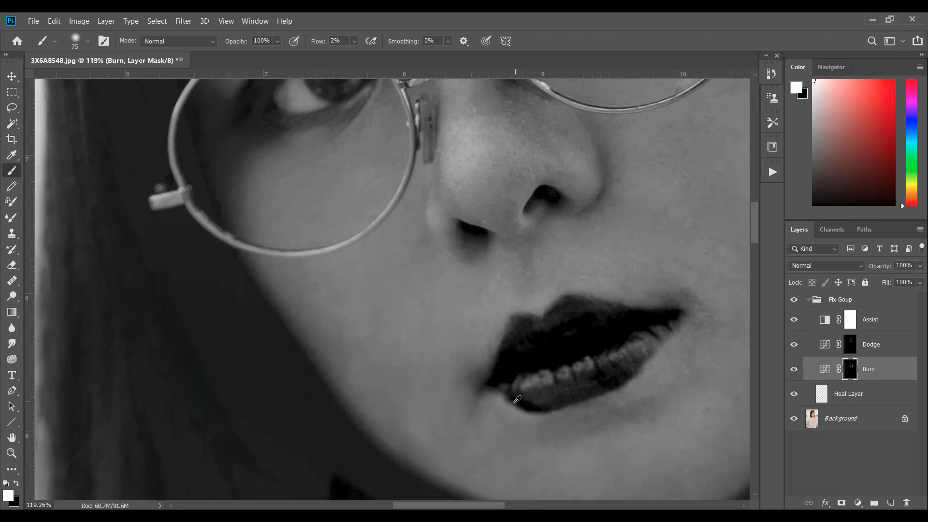
scroll(436, 415, up, 3)
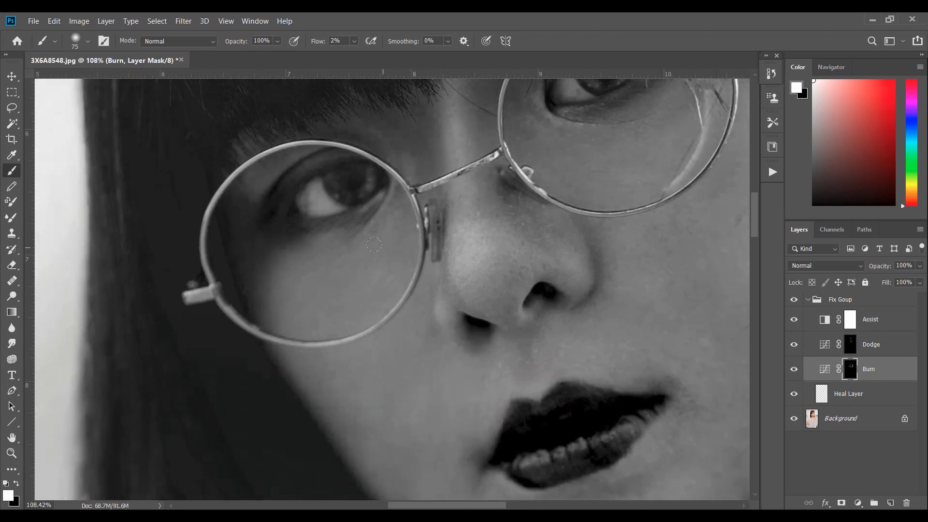
Step: Examine the evenness of the skin tones around the eyes, glasses and across the whole black-and-white portrait
scroll(384, 273, up, 3)
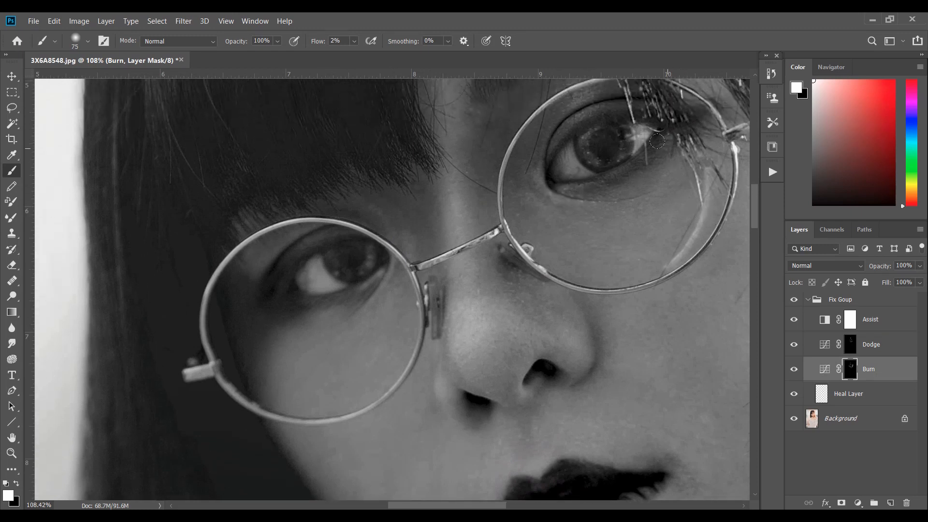
scroll(598, 173, up, 1)
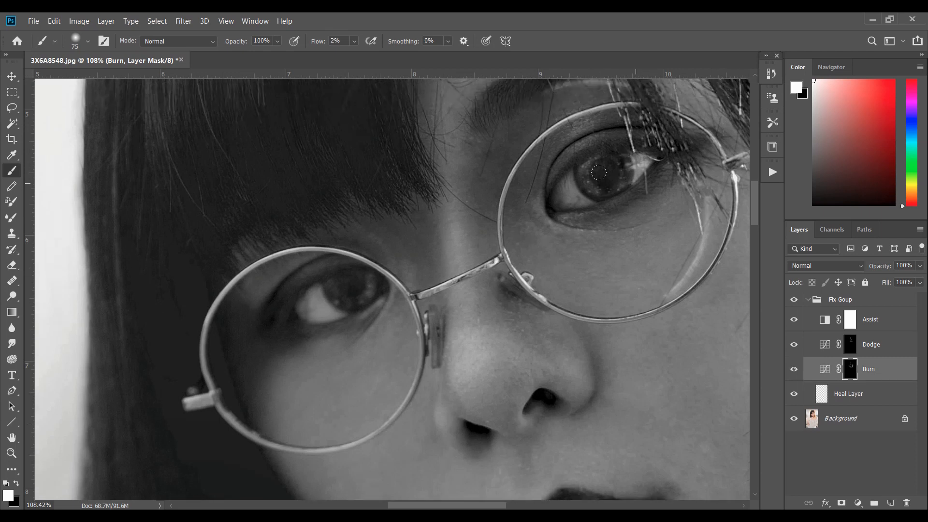
scroll(598, 172, up, 2)
scroll(698, 244, down, 2)
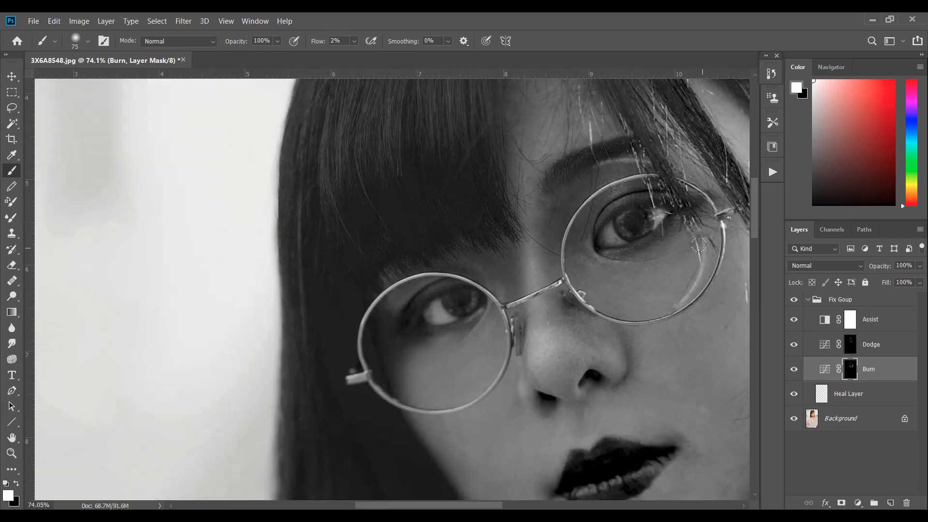
scroll(699, 244, down, 4)
scroll(703, 445, up, 1)
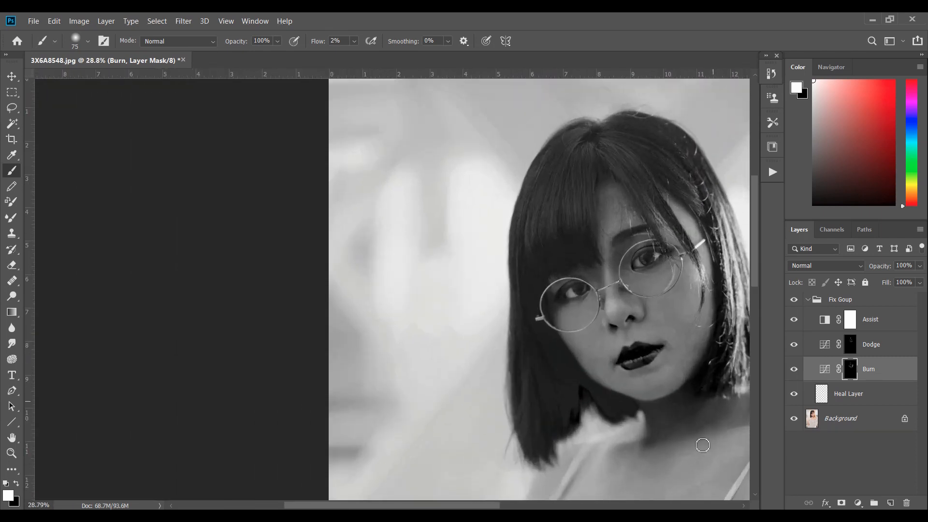
drag(466, 505, 524, 505)
scroll(535, 389, up, 2)
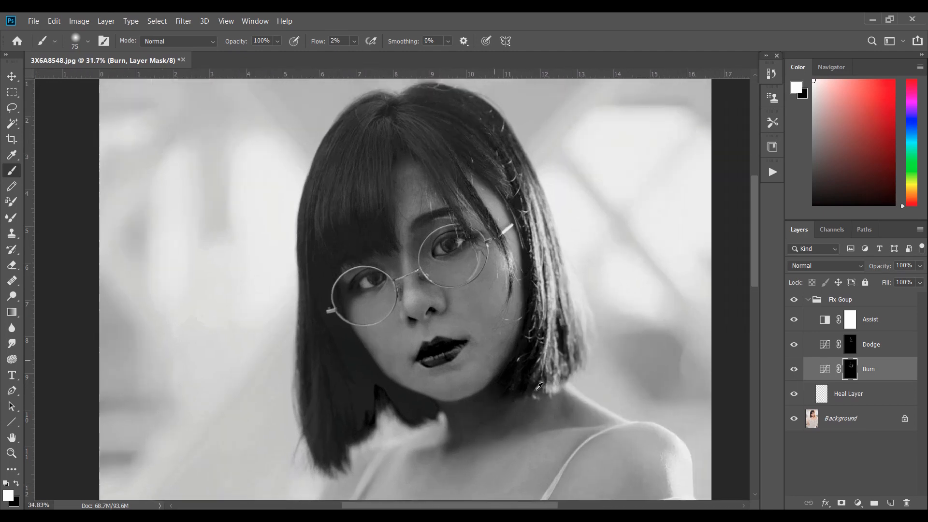
scroll(538, 387, up, 1)
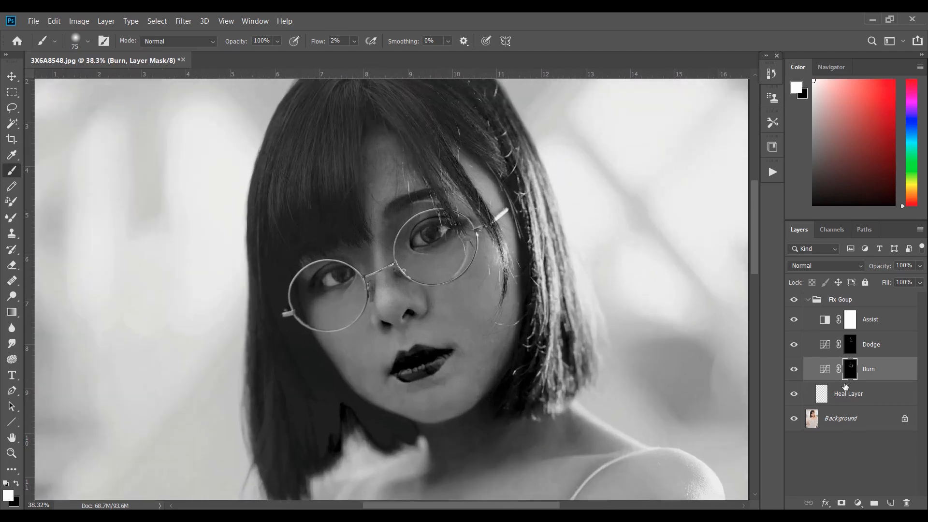
Step: Hide the Assist layer and toggle the retouching group's visibility to compare the colour portrait before and after
click(794, 319)
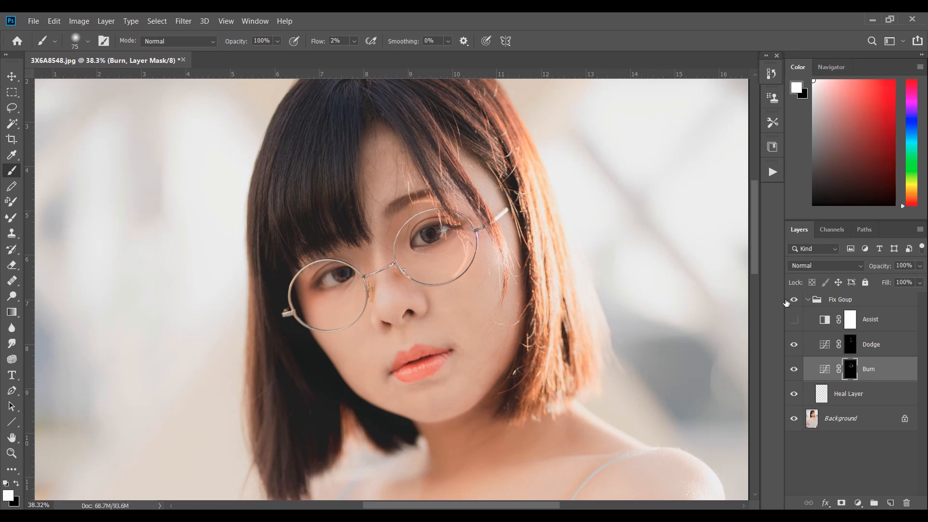
click(795, 300)
click(794, 300)
click(795, 300)
click(795, 300)
Step: Switch to the Dodge layer mask, set the brush size to 819 and broadly dodge the face
click(865, 350)
scroll(645, 305, down, 5)
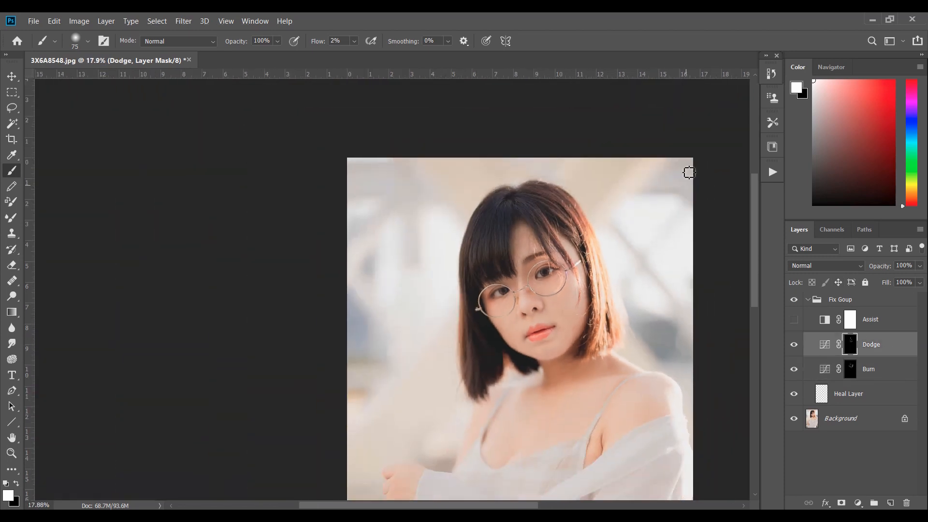
scroll(601, 254, up, 4)
scroll(598, 257, up, 2)
mouse_move(538, 315)
mouse_down()
mouse_move(592, 325)
mouse_move(583, 323)
mouse_up()
scroll(608, 317, down, 1)
scroll(609, 318, down, 1)
drag(556, 288, 585, 286)
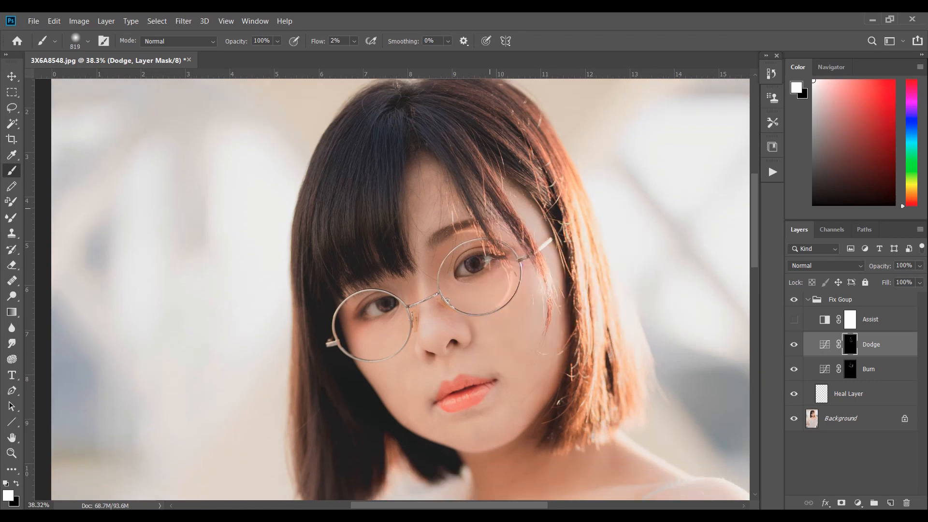
Step: Review the whole portrait and compare the face with the retouching group hidden and shown
scroll(656, 259, down, 5)
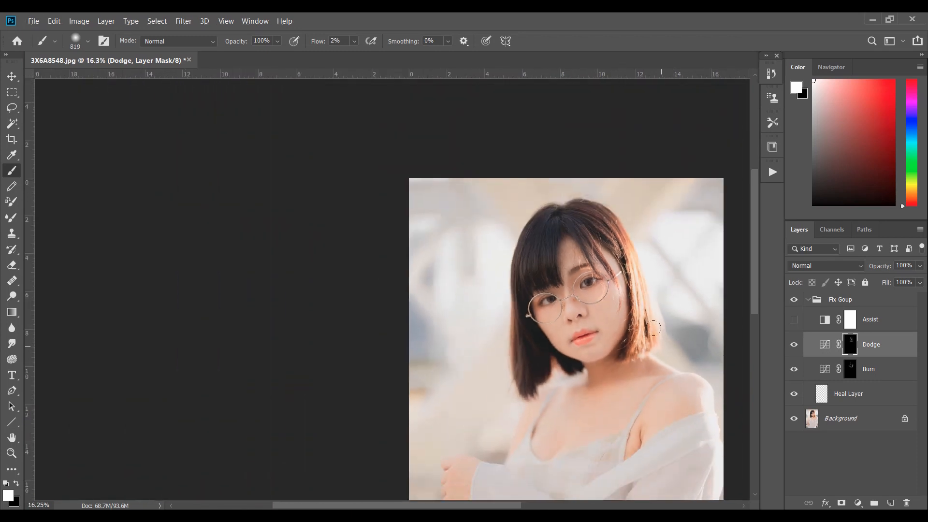
scroll(662, 324, up, 1)
scroll(690, 345, down, 1)
scroll(689, 345, down, 2)
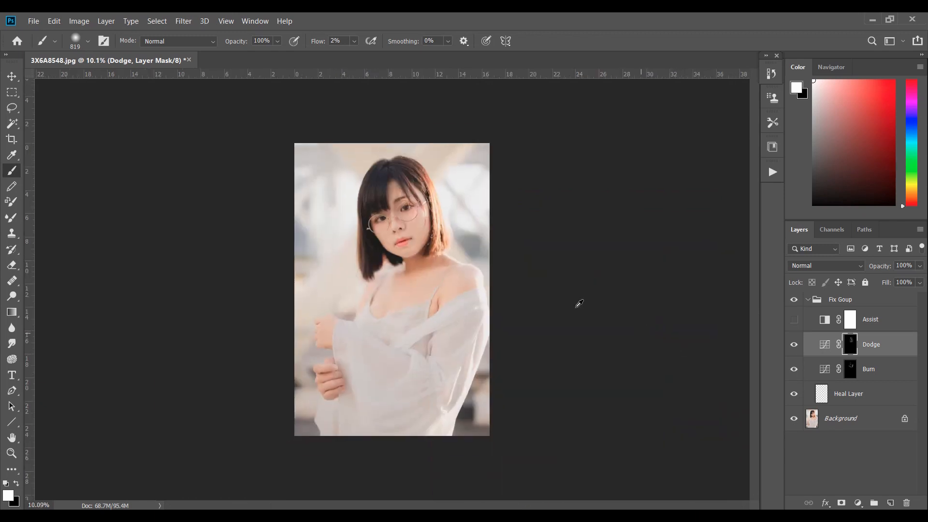
scroll(437, 154, up, 4)
scroll(443, 143, up, 6)
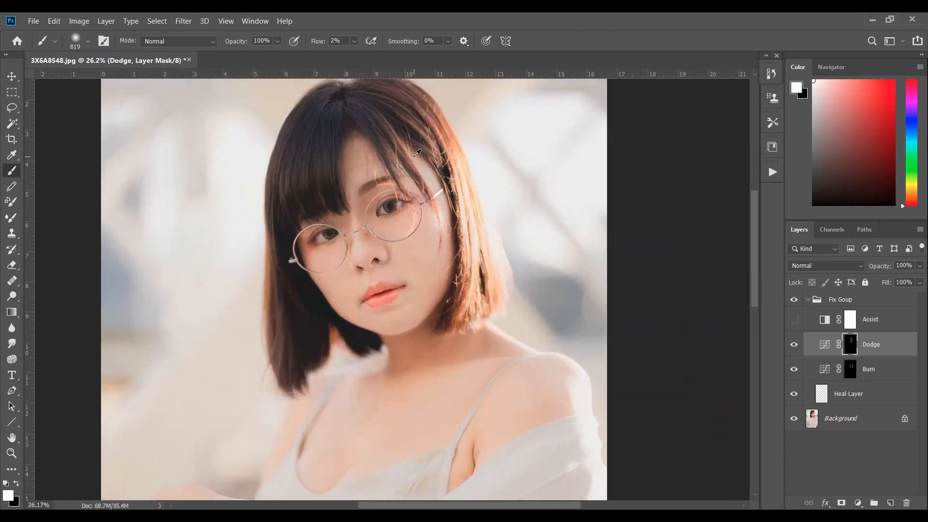
scroll(472, 206, up, 1)
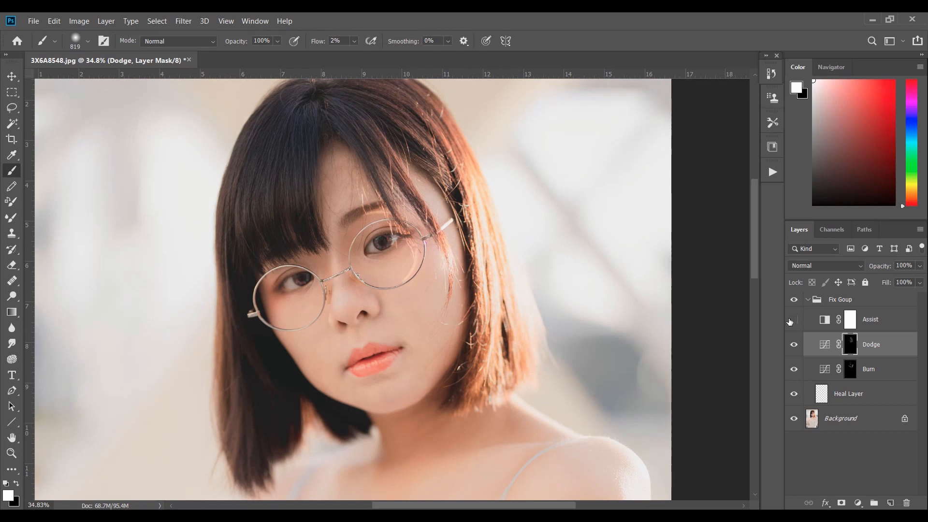
click(793, 300)
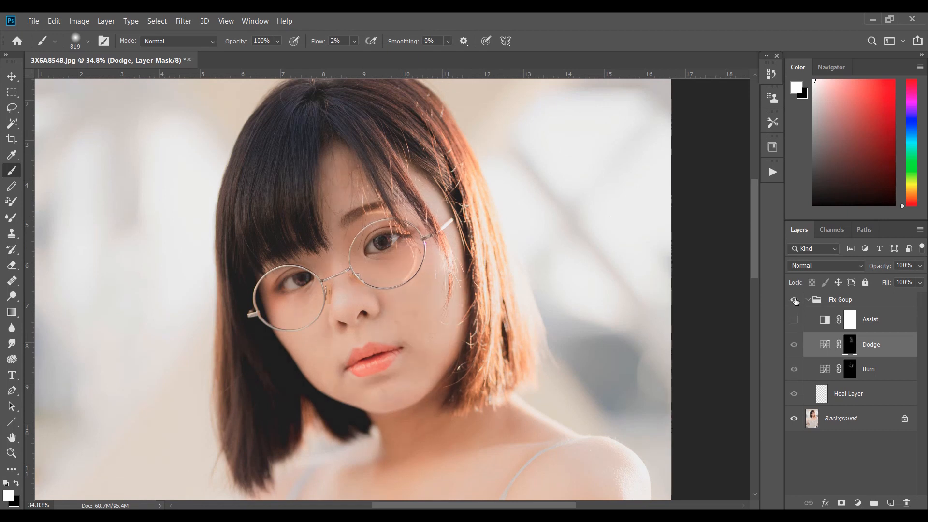
click(793, 300)
click(794, 300)
click(794, 299)
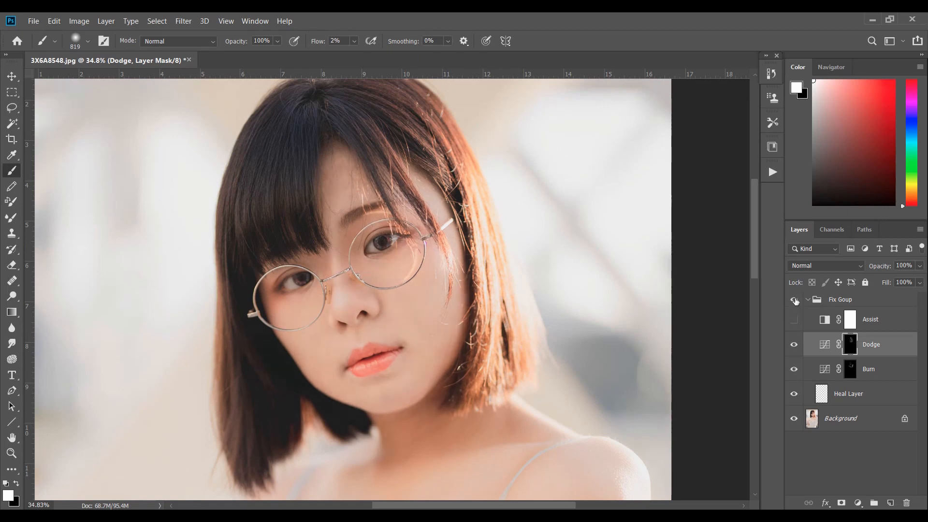
Step: Set the brush size to 63 and dodge the irises of both eyes behind the glasses
scroll(554, 231, down, 2)
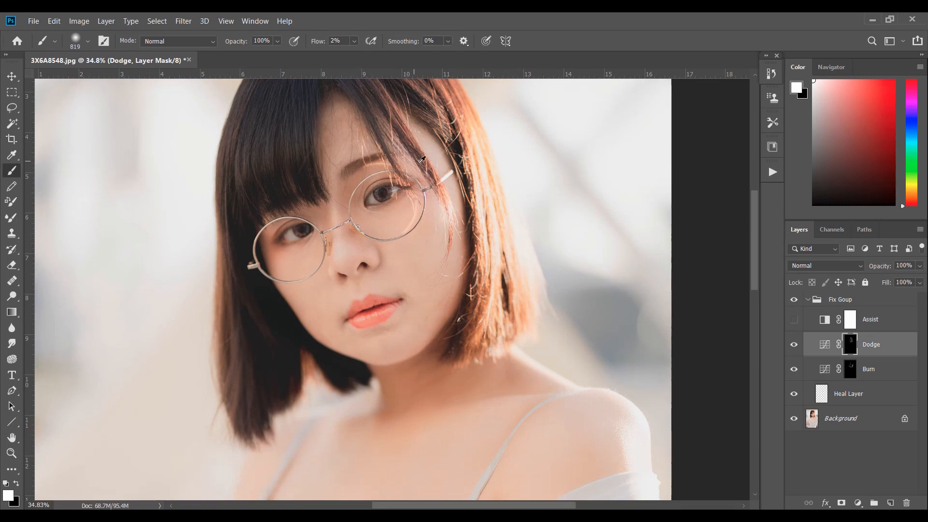
scroll(369, 177, up, 11)
drag(449, 213, 234, 242)
scroll(420, 258, up, 4)
drag(431, 223, 394, 228)
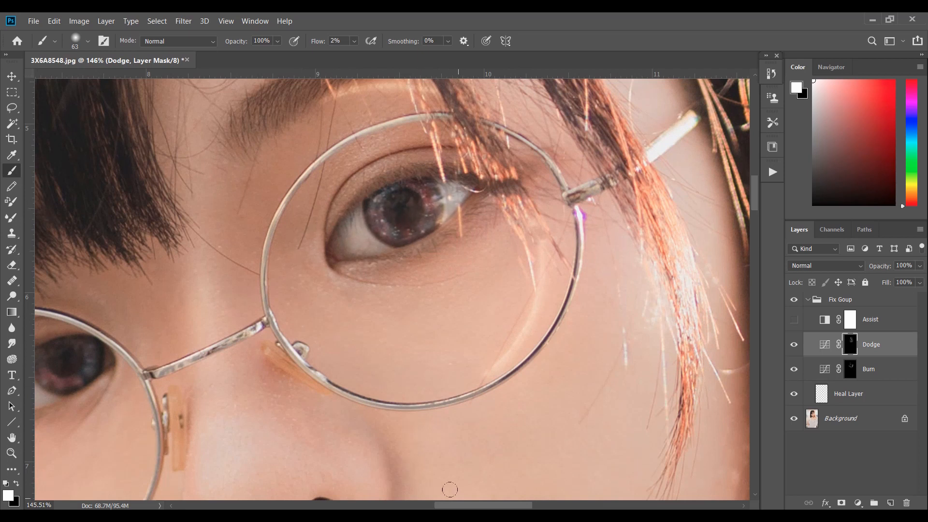
scroll(449, 489, left, 6)
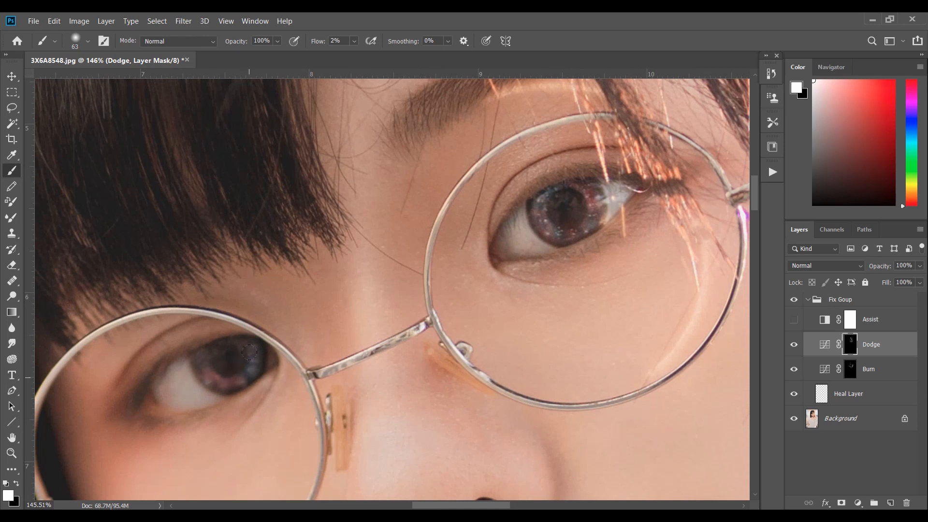
scroll(634, 232, down, 4)
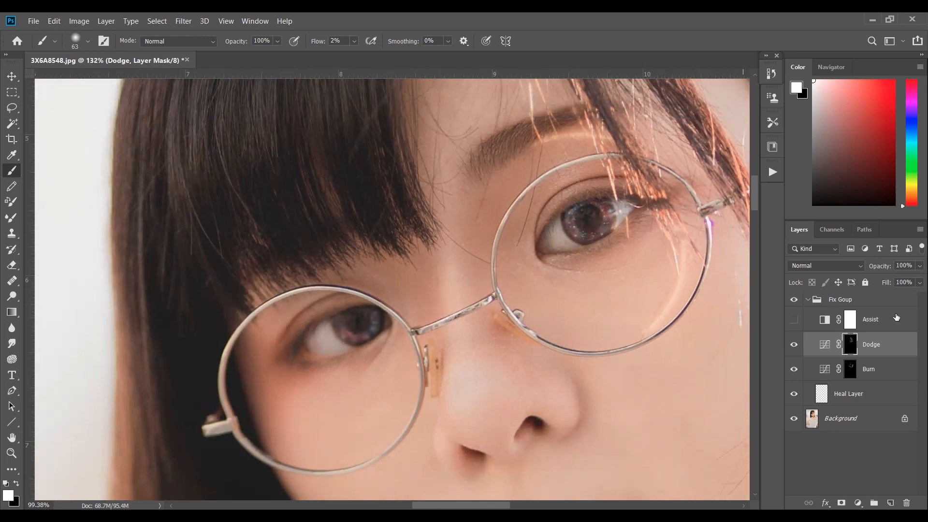
Step: Switch to the Burn layer mask and darken the lashes and eyelid edges around both eyes, using brush sizes 34 and 105
click(872, 373)
mouse_move(579, 214)
alt+mouse_down()
mouse_move(563, 215)
mouse_move(660, 202)
mouse_move(608, 193)
mouse_move(565, 210)
mouse_move(661, 203)
mouse_move(557, 258)
mouse_move(567, 259)
alt+mouse_up()
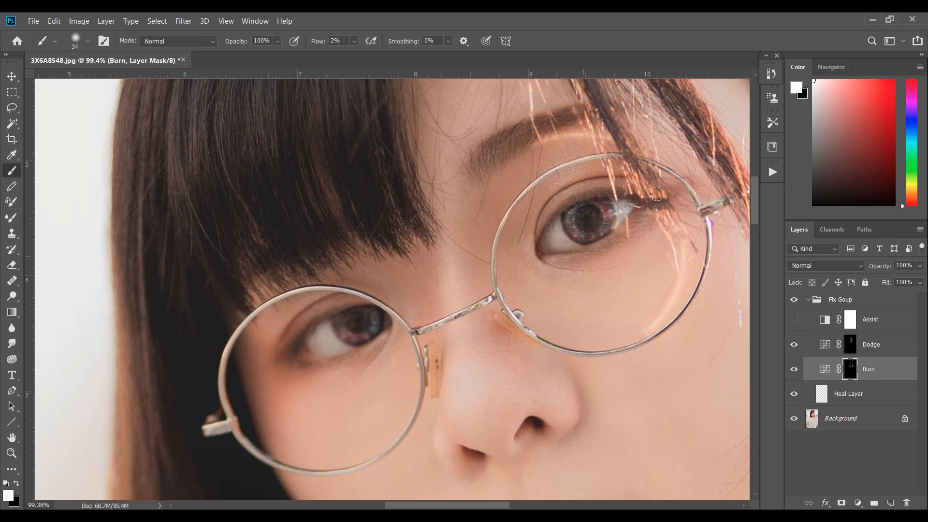
mouse_move(337, 351)
mouse_down()
mouse_move(281, 360)
mouse_move(302, 336)
mouse_move(286, 361)
mouse_up()
scroll(529, 156, up, 2)
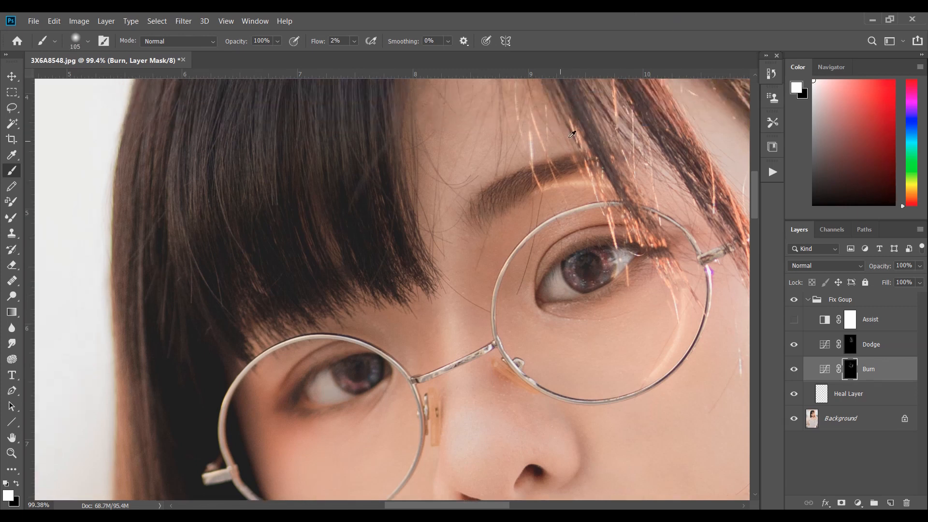
Step: Switch to the Dodge layer mask, set the brush size to 94 and dodge the skin around the mouth
scroll(674, 148, down, 5)
scroll(674, 147, up, 2)
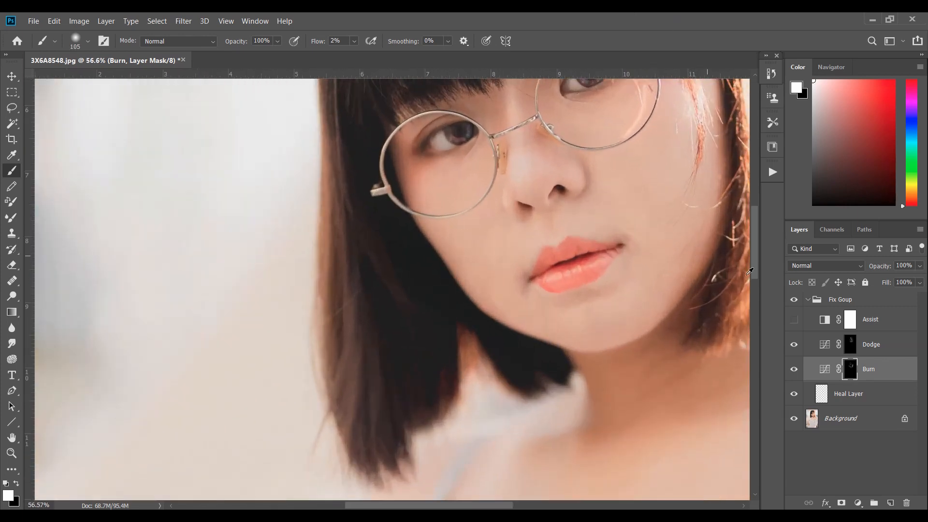
key(alt+bracketright)
scroll(643, 182, up, 1)
mouse_move(616, 224)
alt+mouse_down()
mouse_move(594, 228)
mouse_move(608, 230)
alt+mouse_up()
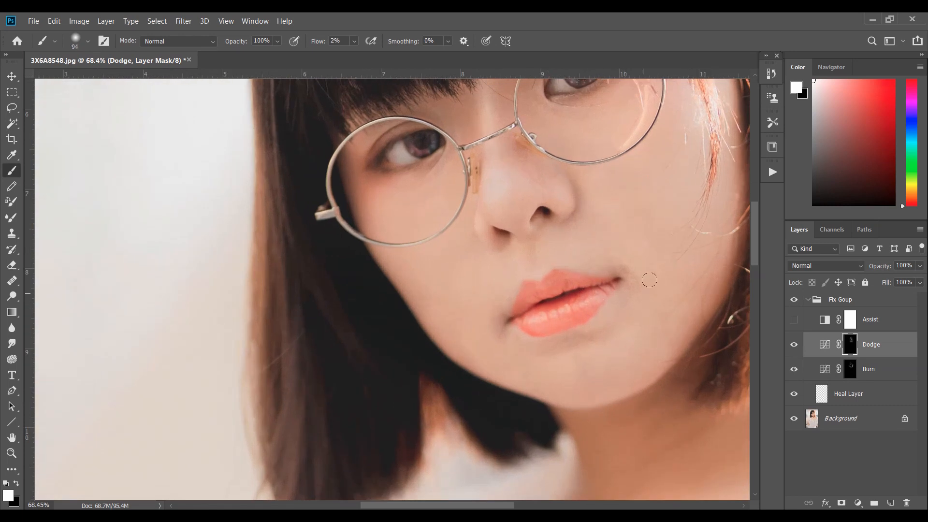
scroll(678, 233, down, 1)
scroll(679, 232, down, 5)
scroll(459, 103, up, 2)
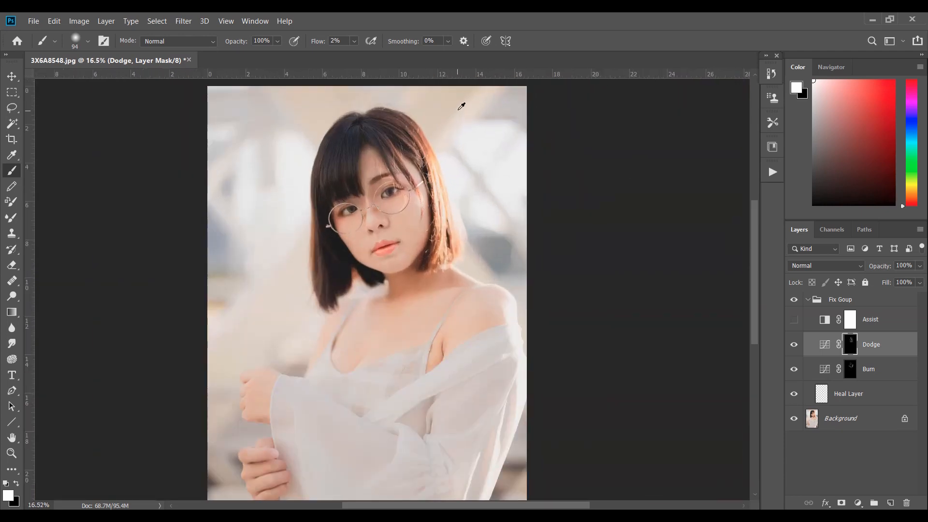
scroll(410, 158, up, 2)
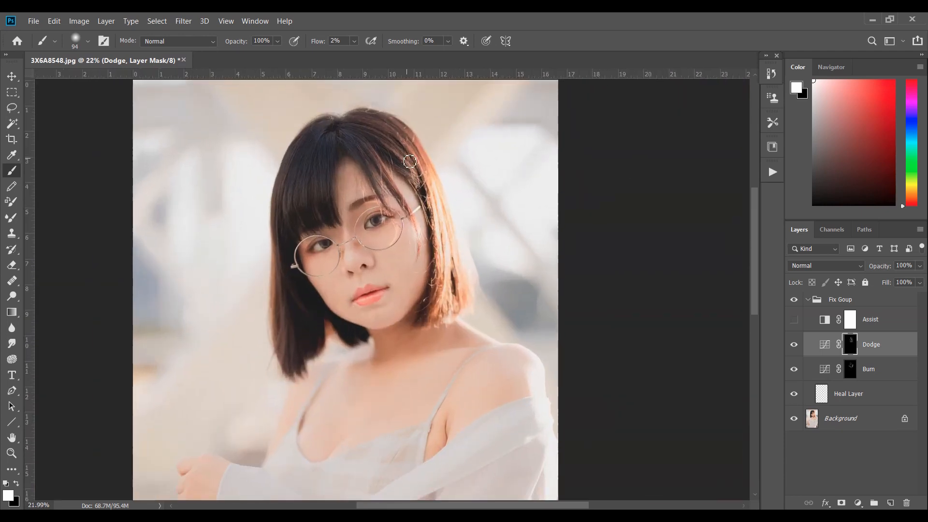